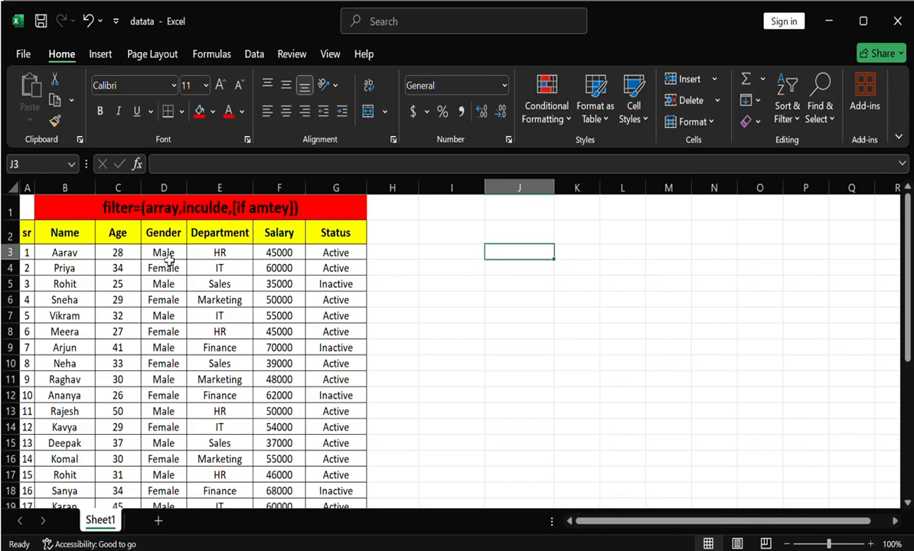
click(167, 256)
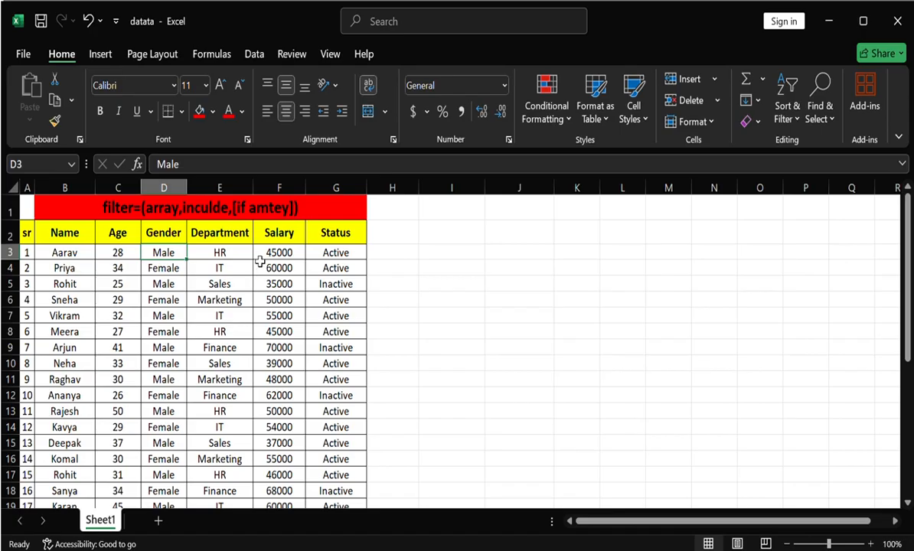
click(218, 267)
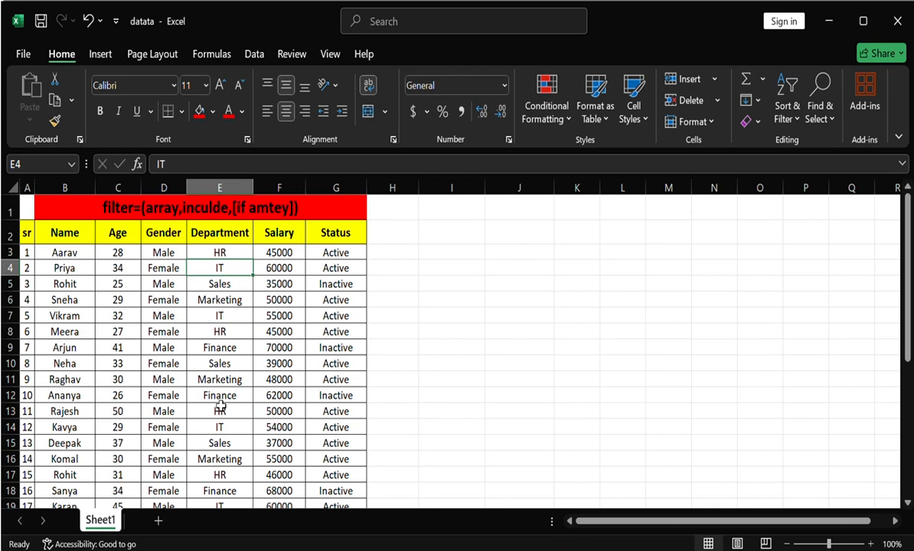
click(341, 272)
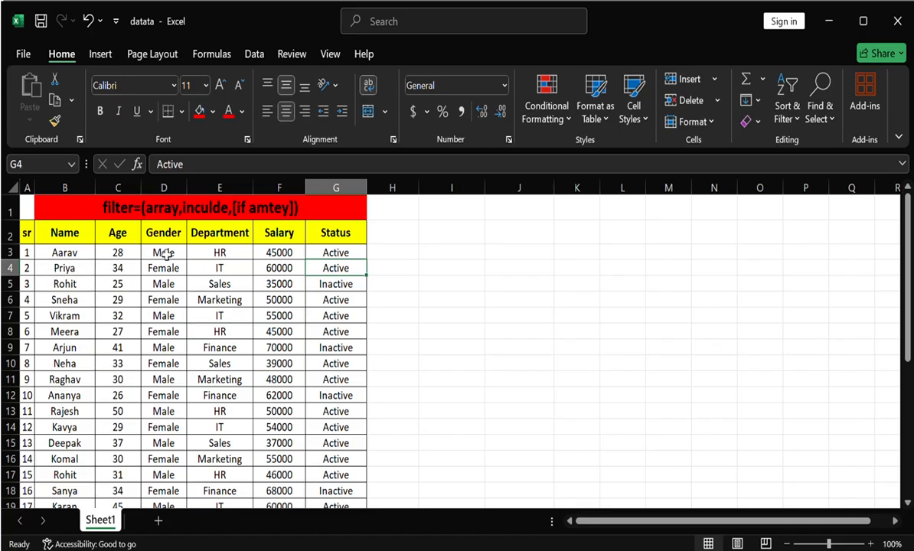
- Copy the Gender header and the Male entry below it from D2:D3 into I1:I2 as the filter criterion
drag(165, 234, 164, 249)
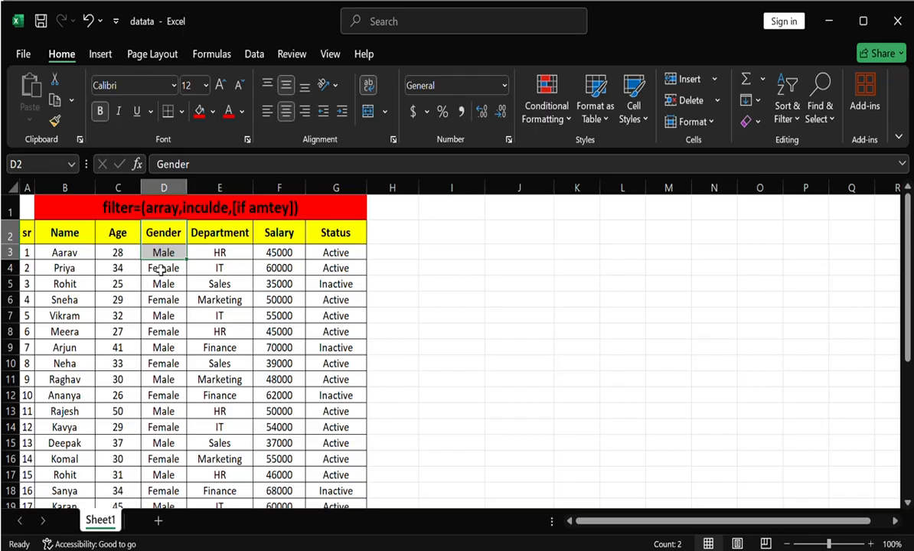
key(ctrl+c)
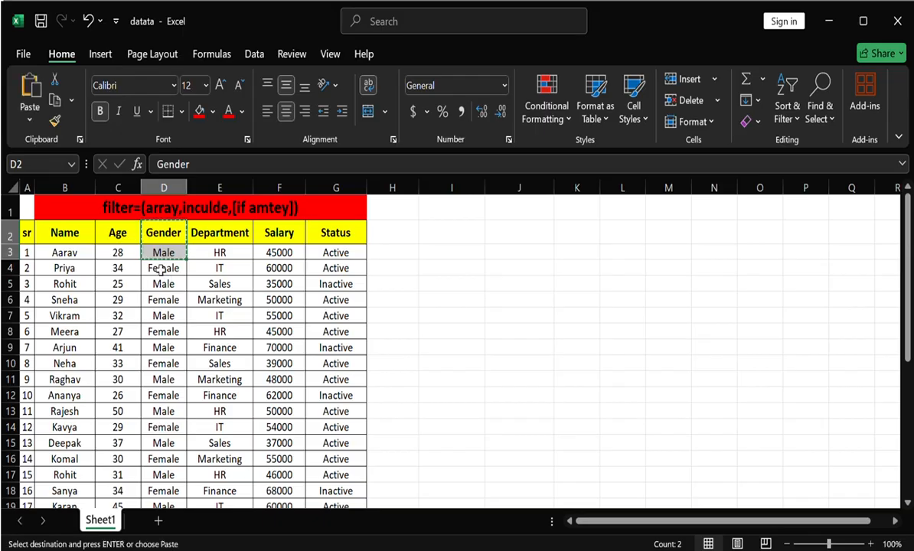
click(461, 216)
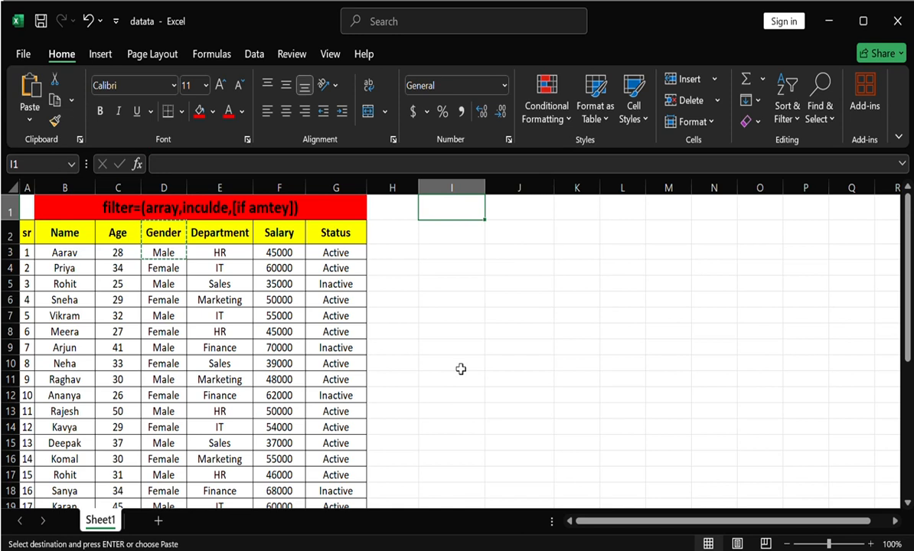
key(ctrl+v)
click(451, 283)
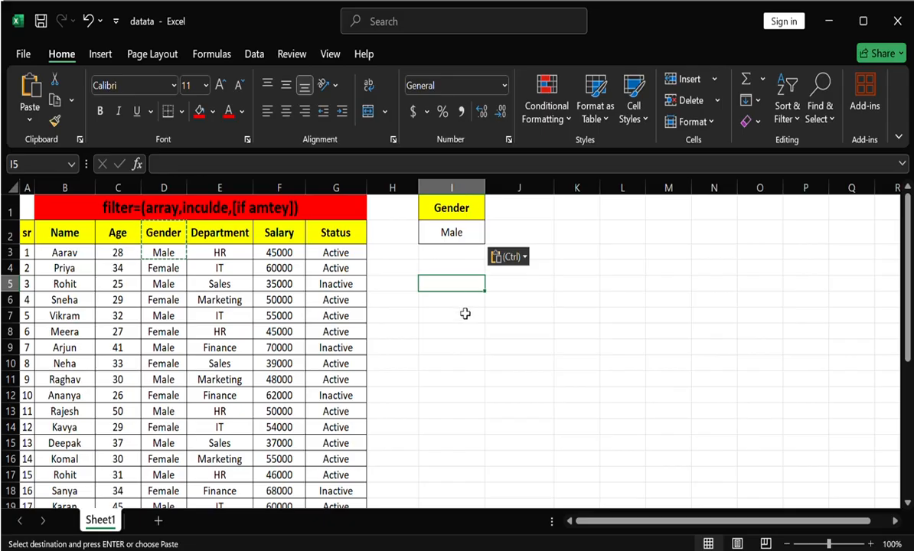
key(Down)
key(Escape)
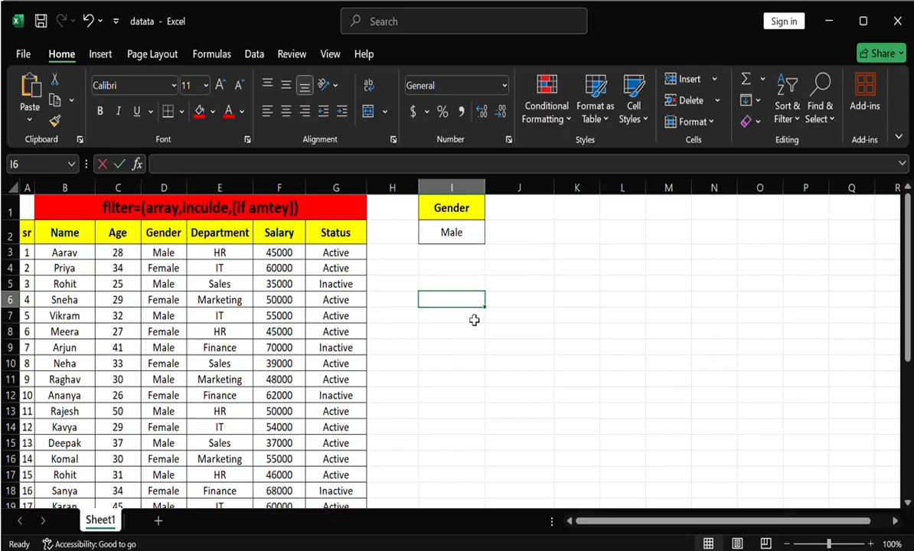
- Start a FILTER formula in I6 with the Name column range B2:B33 as its array argument
text(=f)
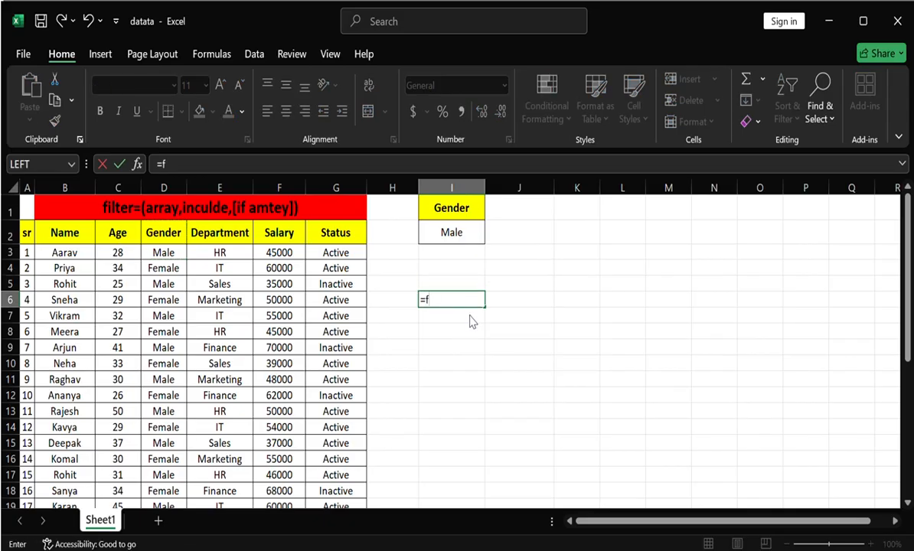
text(ilter)
key(Tab)
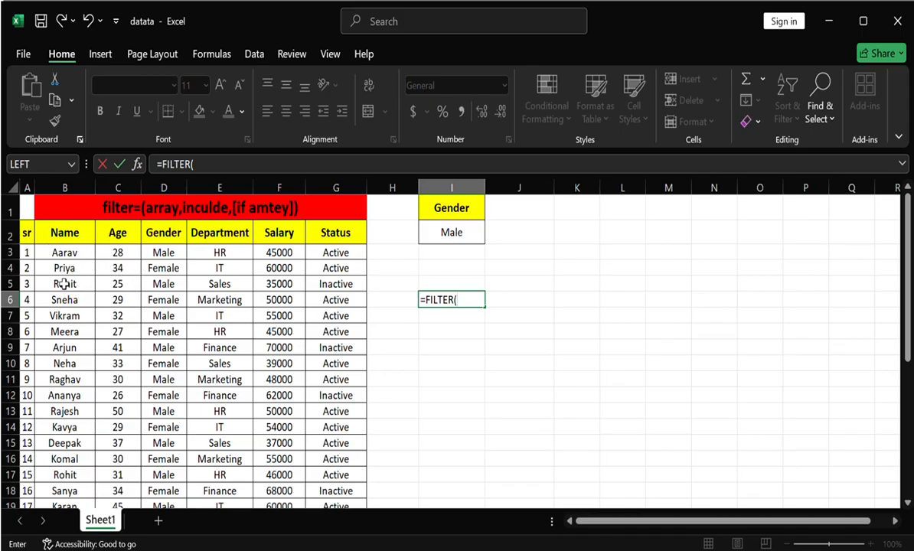
drag(27, 239, 280, 411)
drag(327, 443, 159, 244)
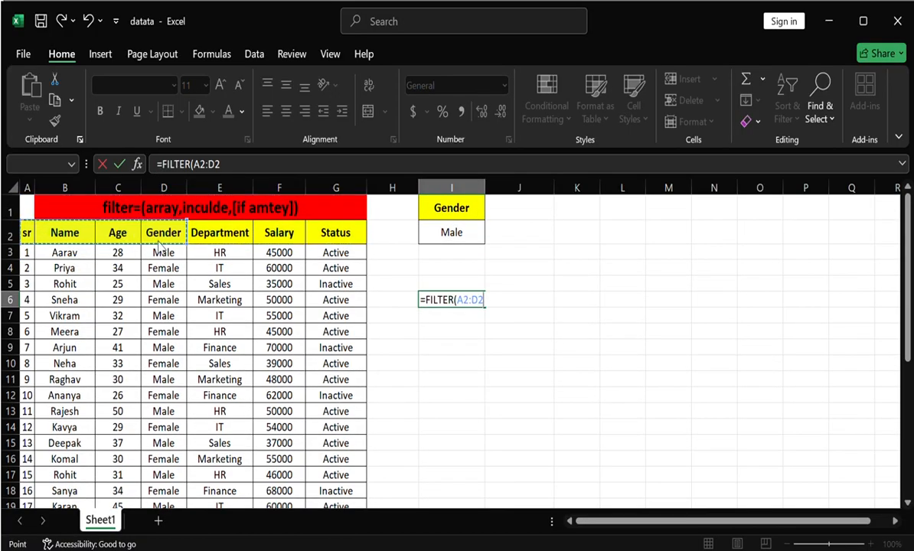
drag(159, 244, 68, 350)
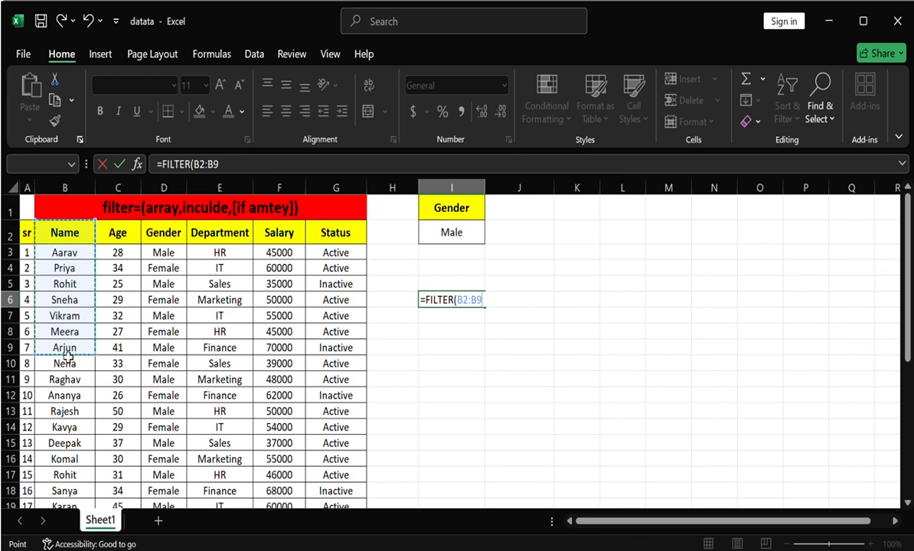
drag(68, 352, 77, 240)
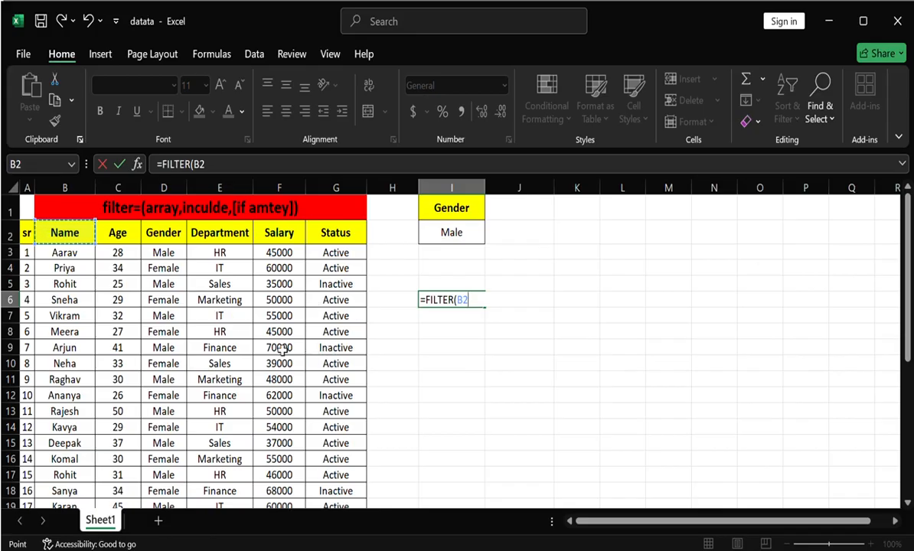
key(ctrl+shift+Down)
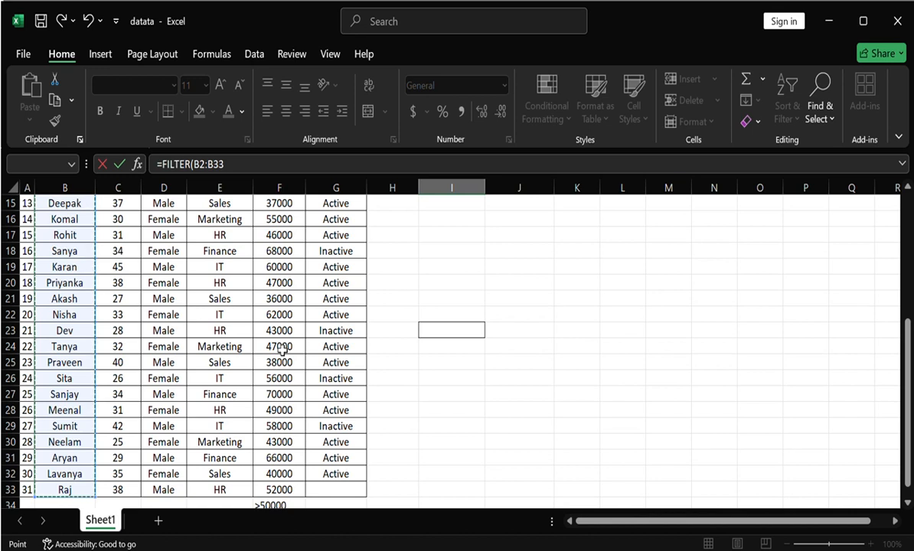
scroll(282, 350, up, 5)
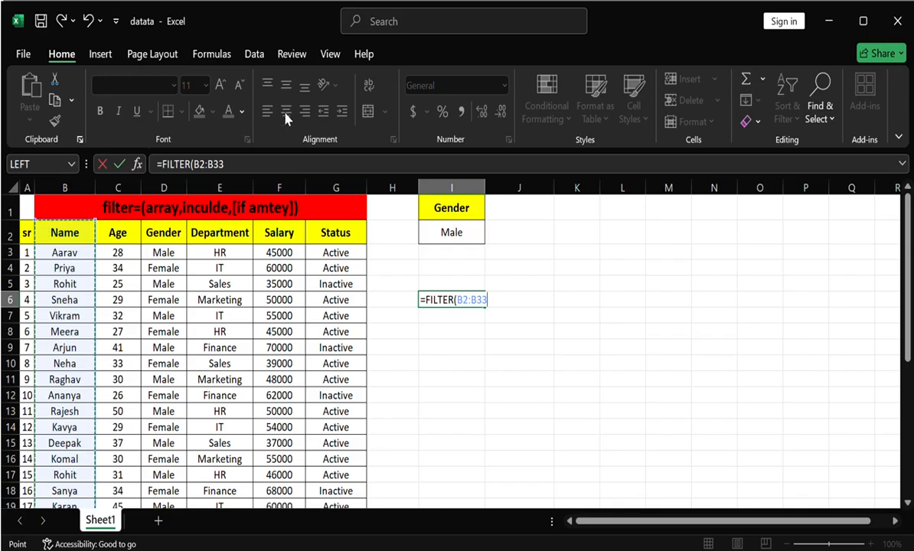
text(,)
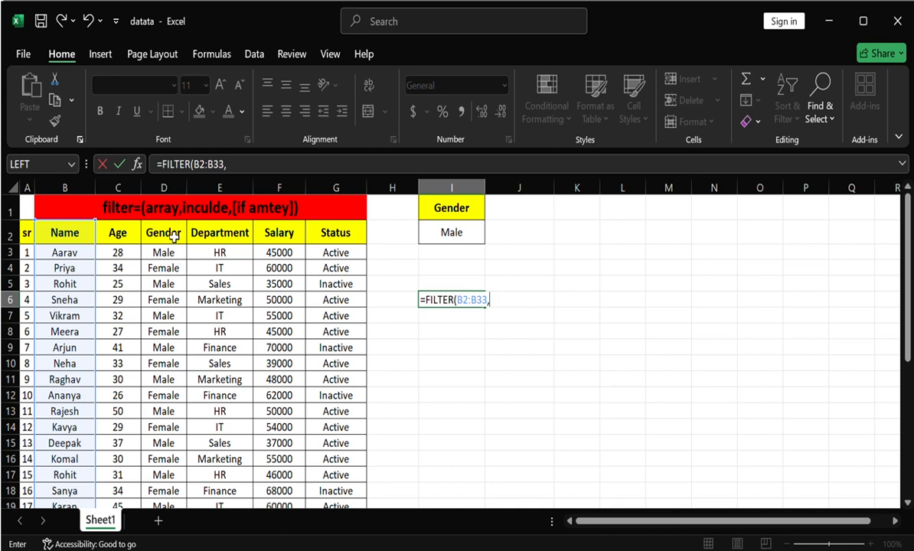
- Use the Gender column range D2:D33 as the FILTER formula's include argument and enter the formula
click(174, 238)
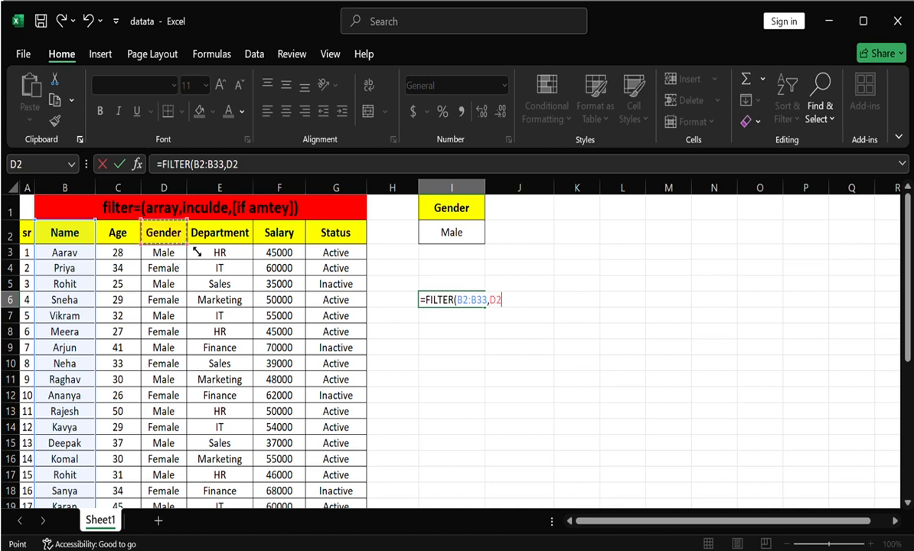
key(ctrl+shift+Down)
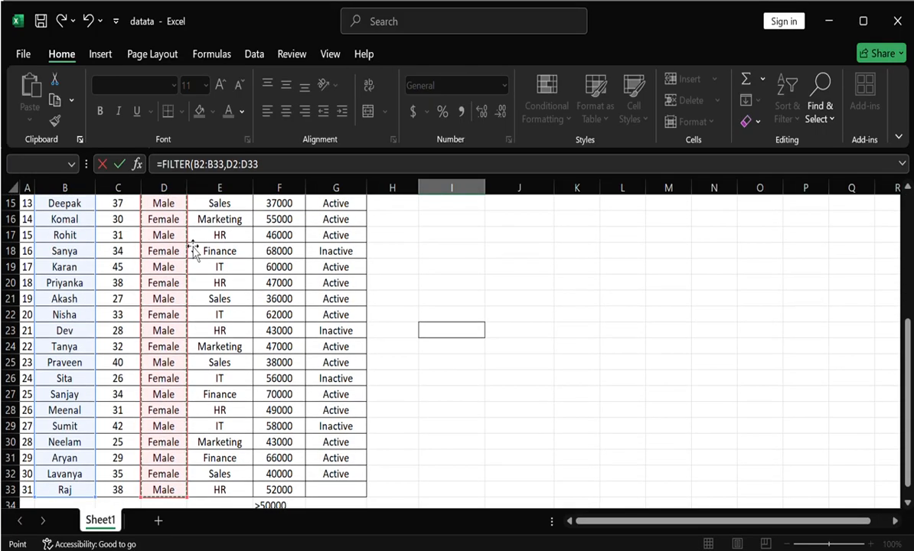
scroll(191, 249, up, 5)
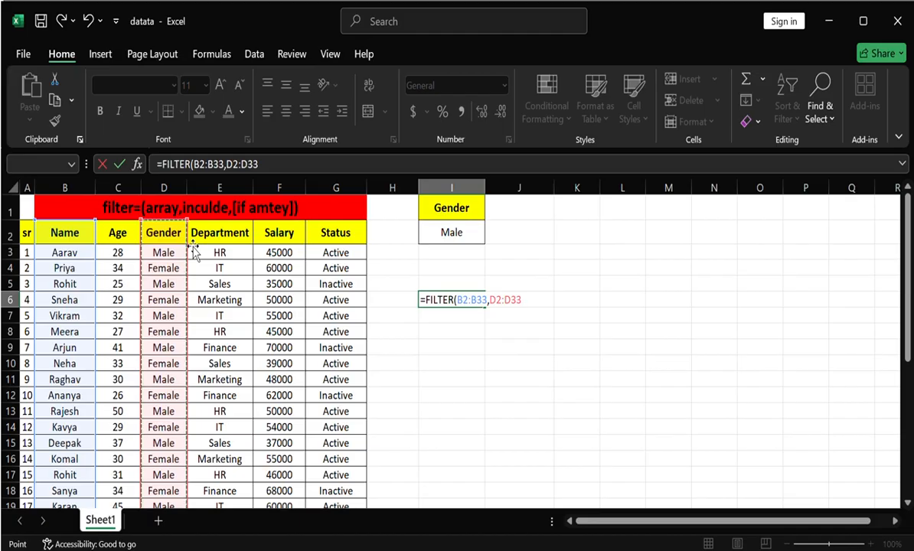
key(Return)
key(Down)
key(Down)
key(Down)
key(Down)
key(Down)
key(Down)
key(Down)
key(Down)
key(Down)
key(Down)
key(Down)
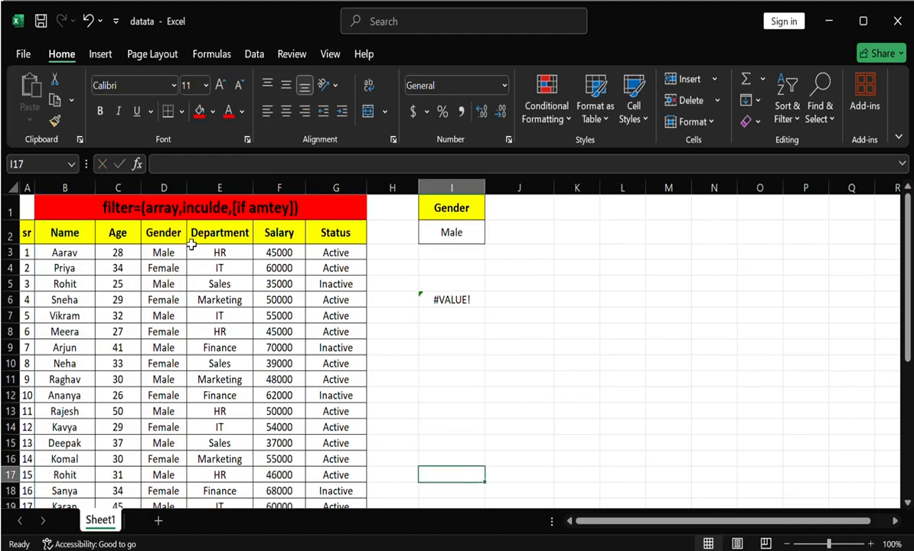
- Complete the include condition in I6 so the formula reads =FILTER(B2:B33,D2:D33=I2), and review the filtered names
click(460, 303)
double_click(460, 302)
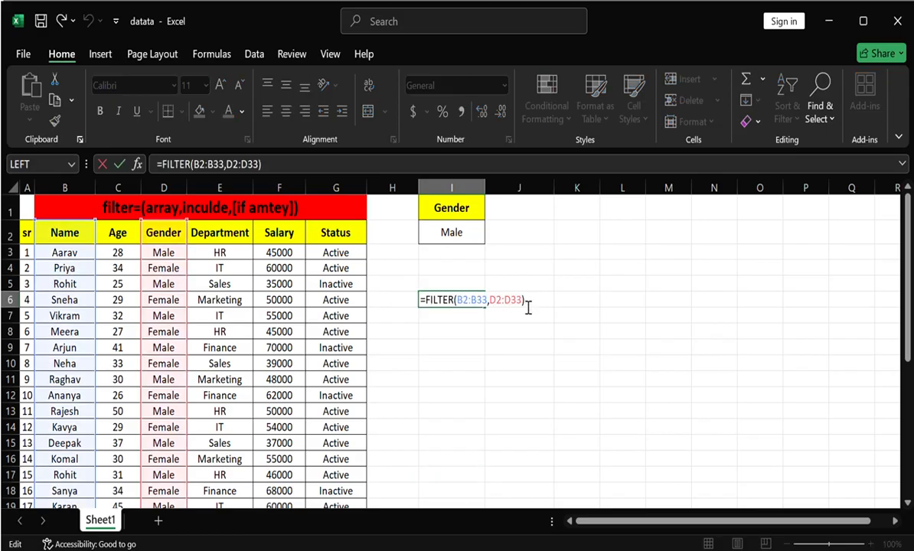
text(=)
click(475, 237)
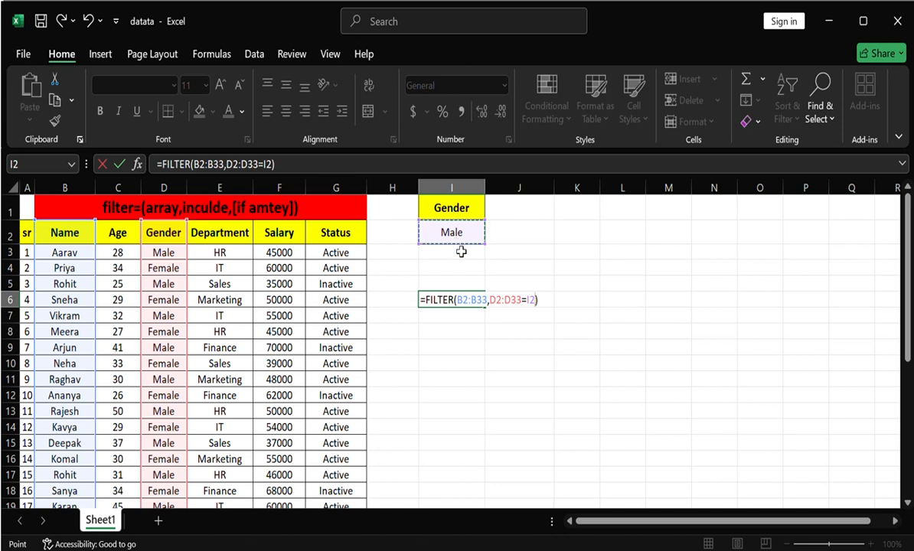
click(549, 308)
key(Return)
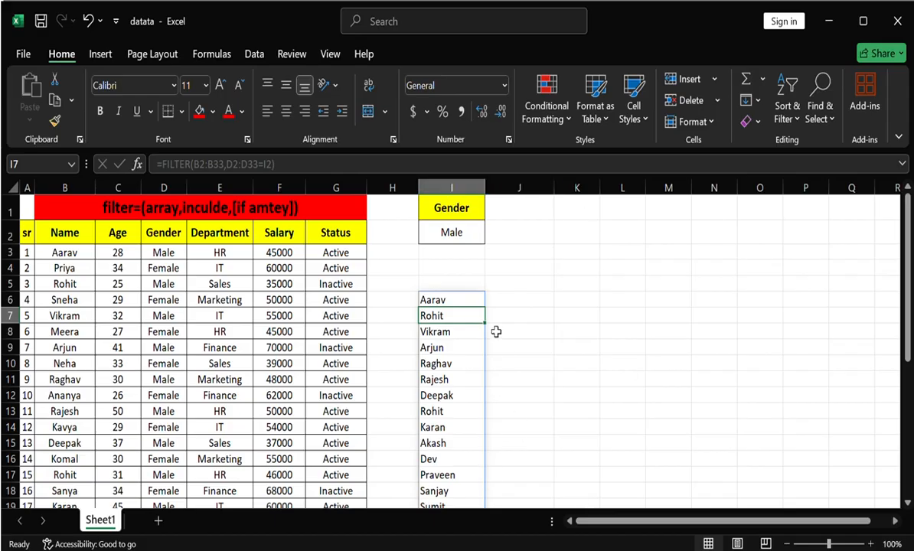
scroll(344, 367, down, 1)
scroll(230, 345, up, 1)
scroll(434, 316, down, 1)
scroll(464, 314, up, 1)
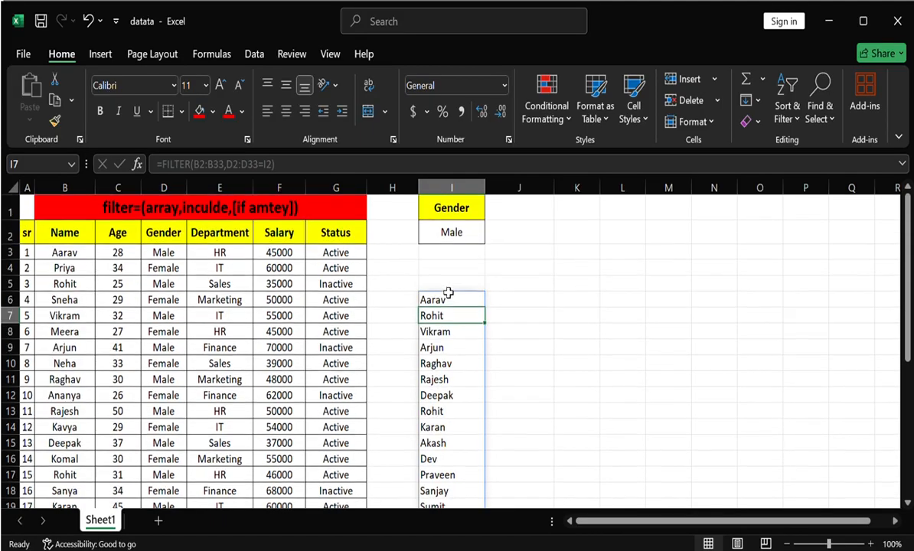
- Change the gender criterion in I2 to Female by copying it from D4, and check the updated list of names
click(451, 233)
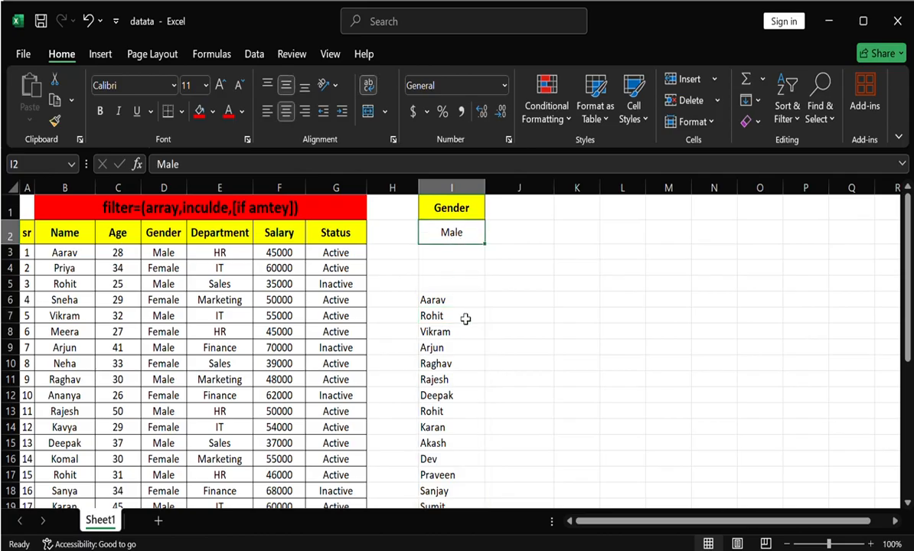
click(183, 266)
key(ctrl+c)
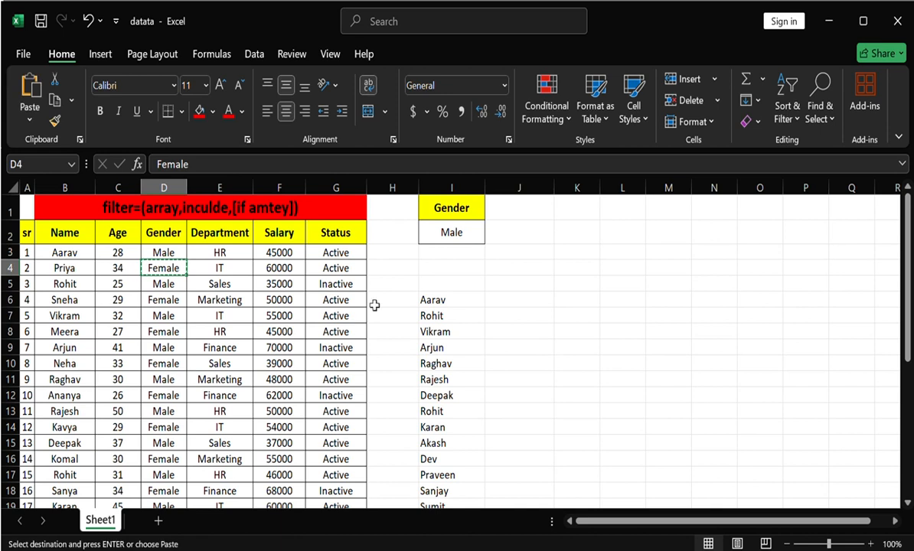
click(443, 232)
key(ctrl+v)
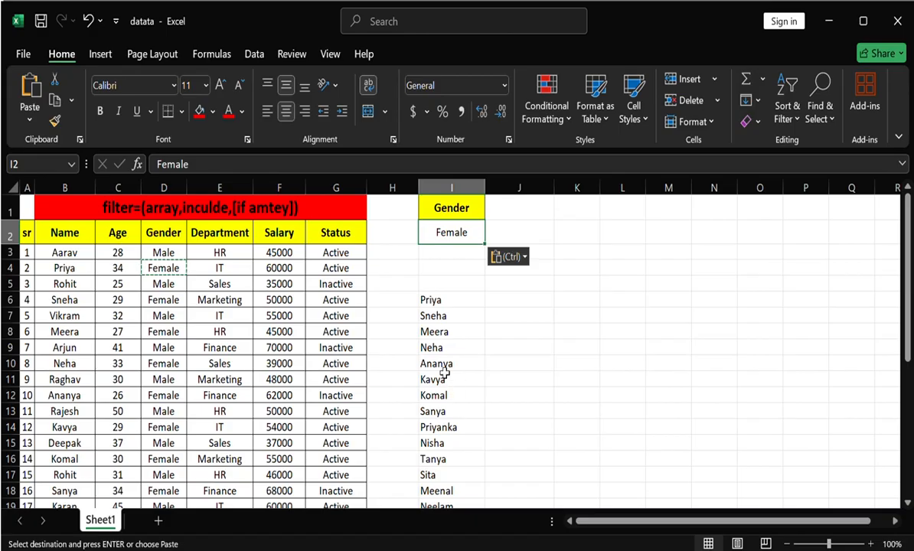
scroll(452, 383, down, 1)
scroll(443, 367, up, 1)
click(448, 332)
click(457, 393)
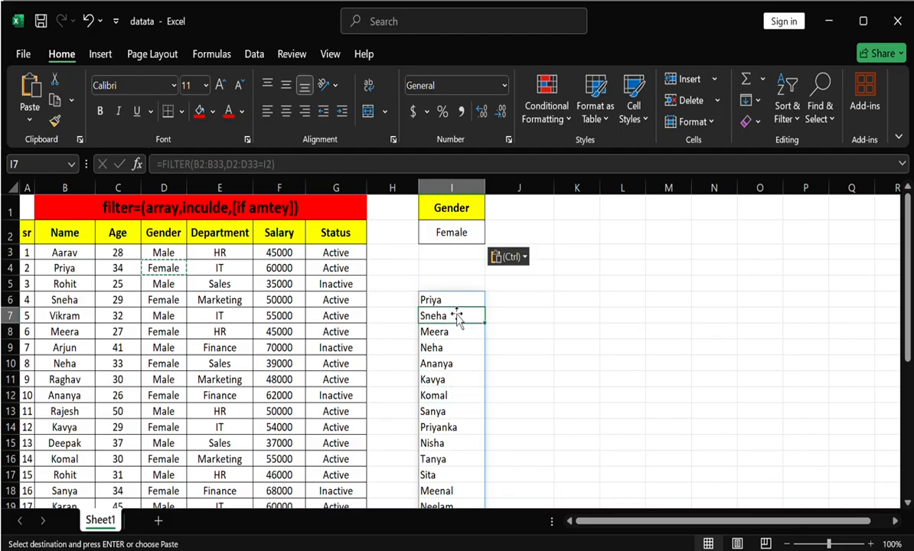
drag(516, 329, 512, 315)
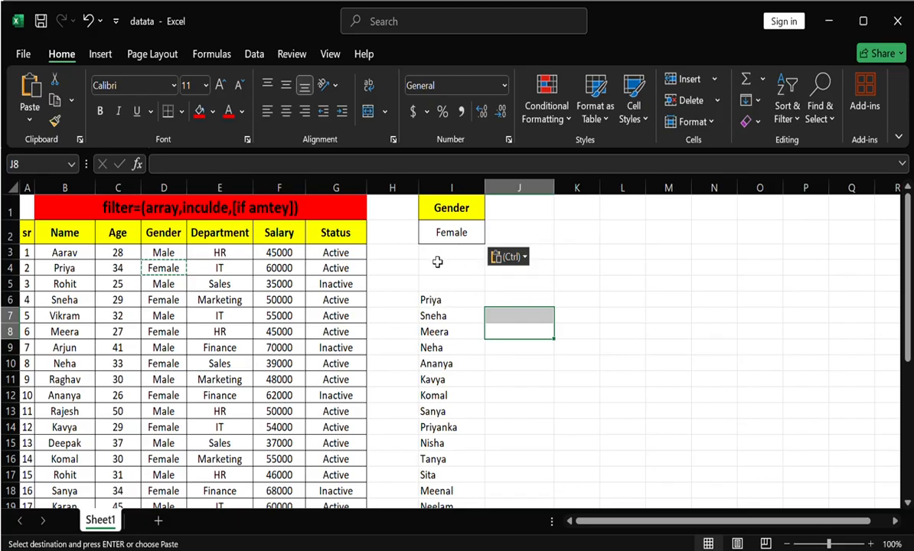
- Replace the Name range in the FILTER formula in I6 with the full table range A2:G33 as the array argument
click(463, 303)
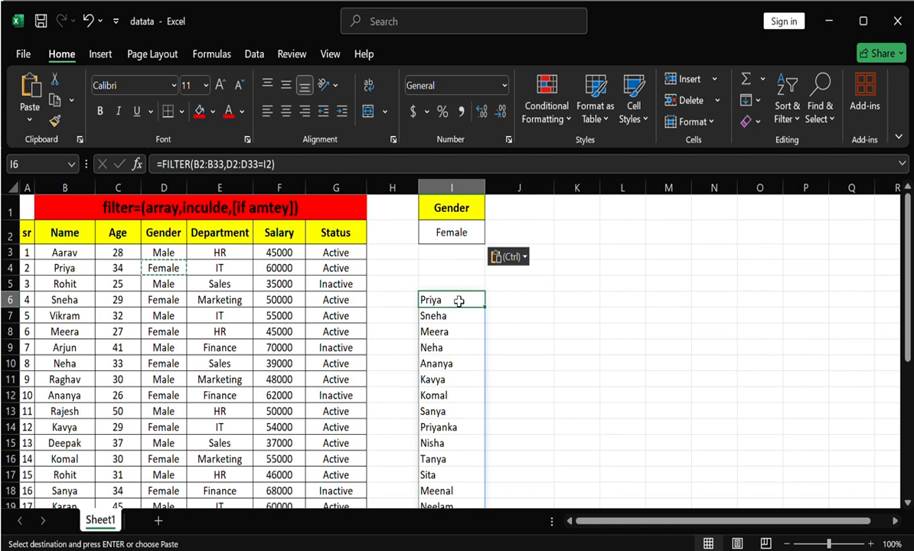
double_click(459, 301)
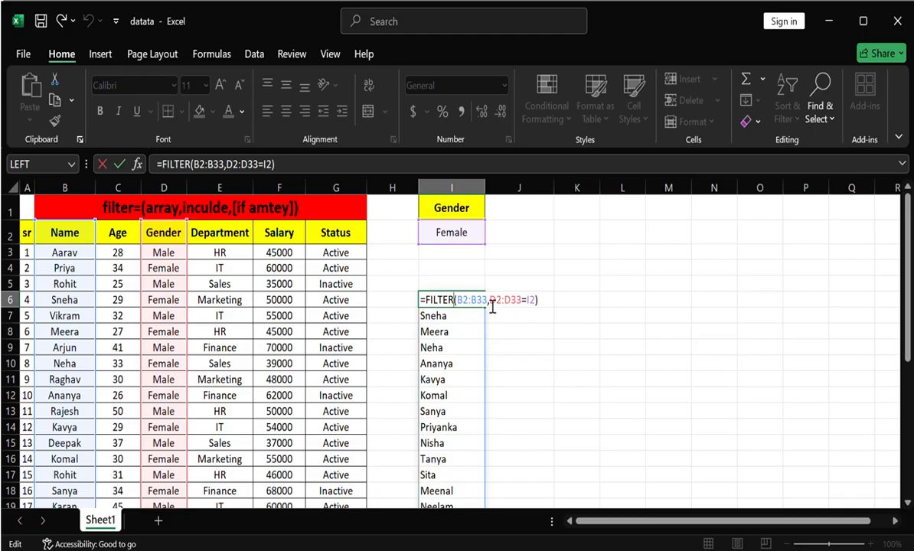
drag(488, 304, 460, 304)
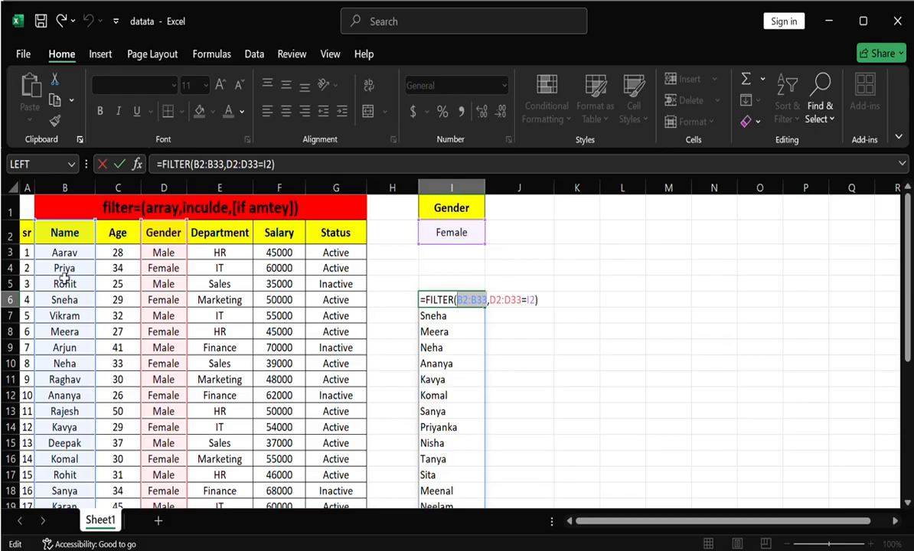
click(27, 232)
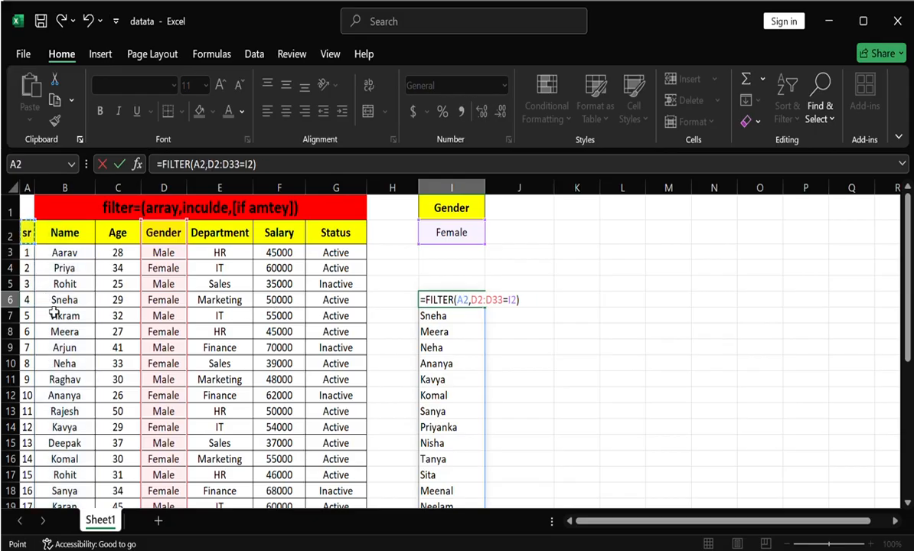
key(ctrl+shift+Right)
key(ctrl+shift+Down)
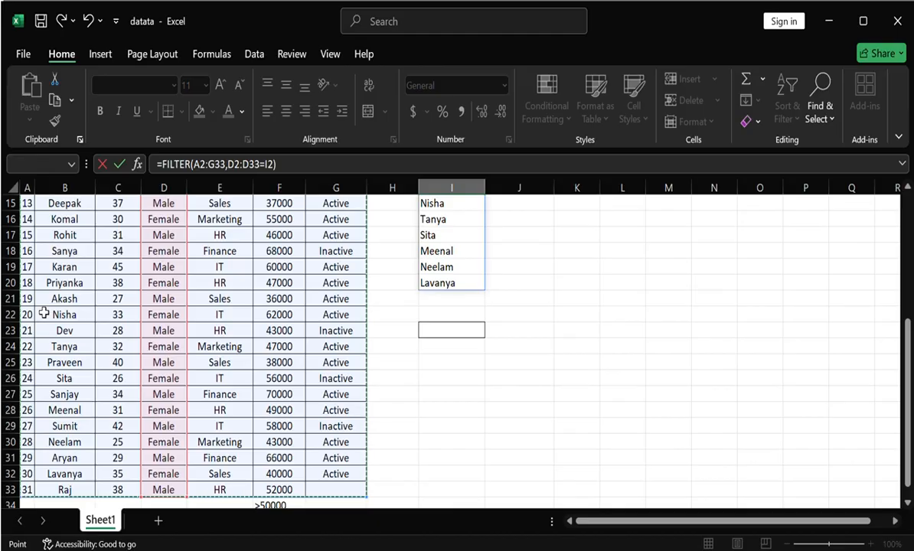
- Reselect the full table A2:G33 as the array, enter =FILTER(A2:G33,D2:D33=I2), and review the filtered records
key(ctrl+shift+Up)
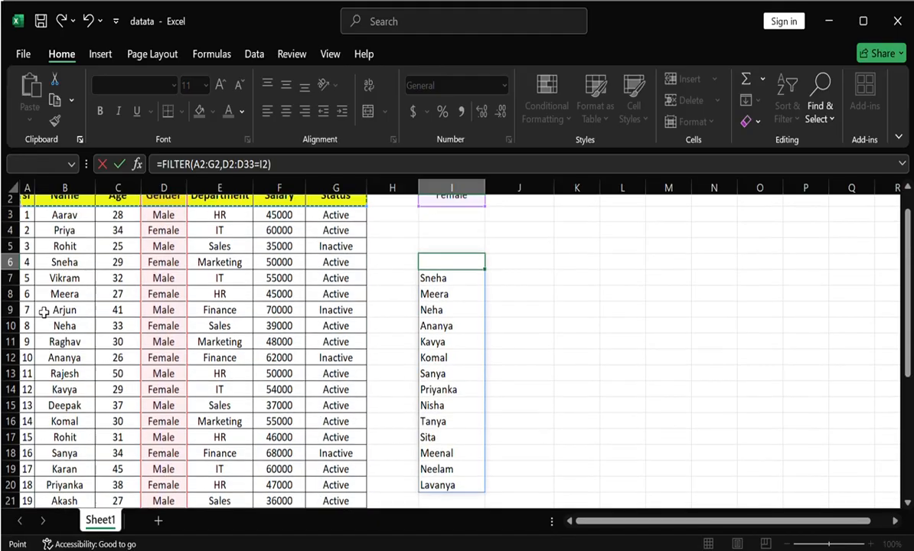
key(ctrl+shift+Left)
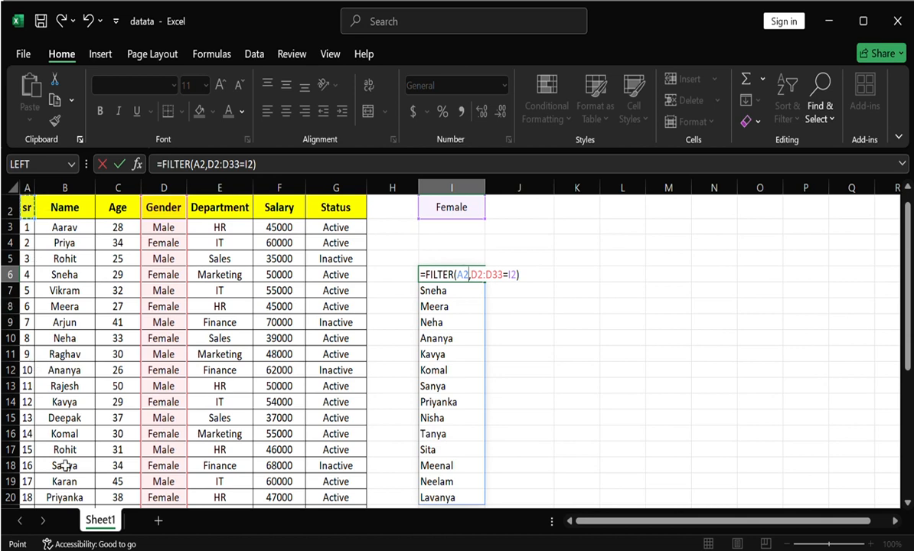
key(ctrl+shift+Down)
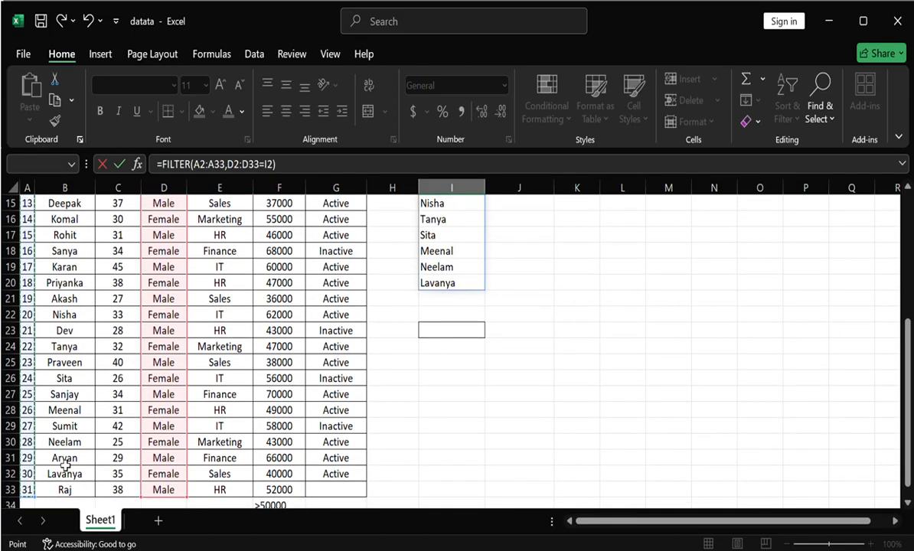
key(ctrl+shift+Right)
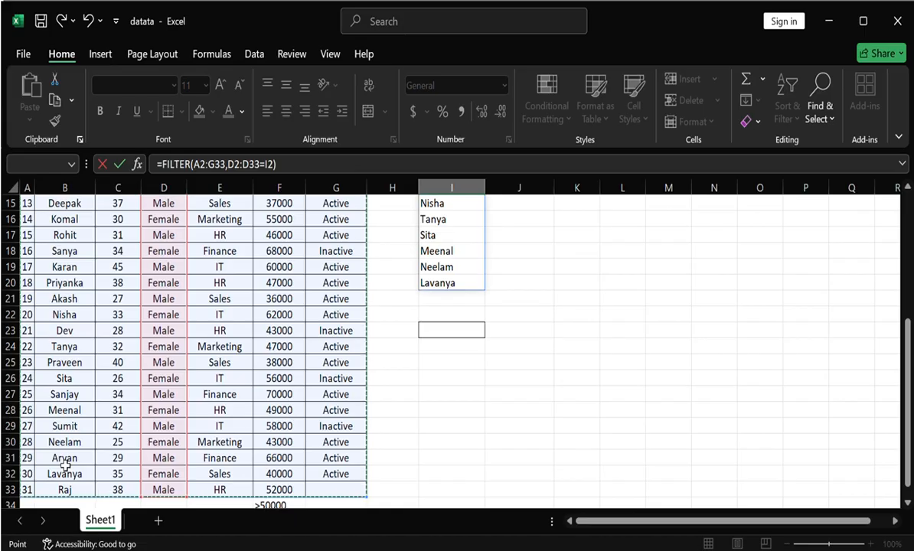
scroll(65, 465, up, 5)
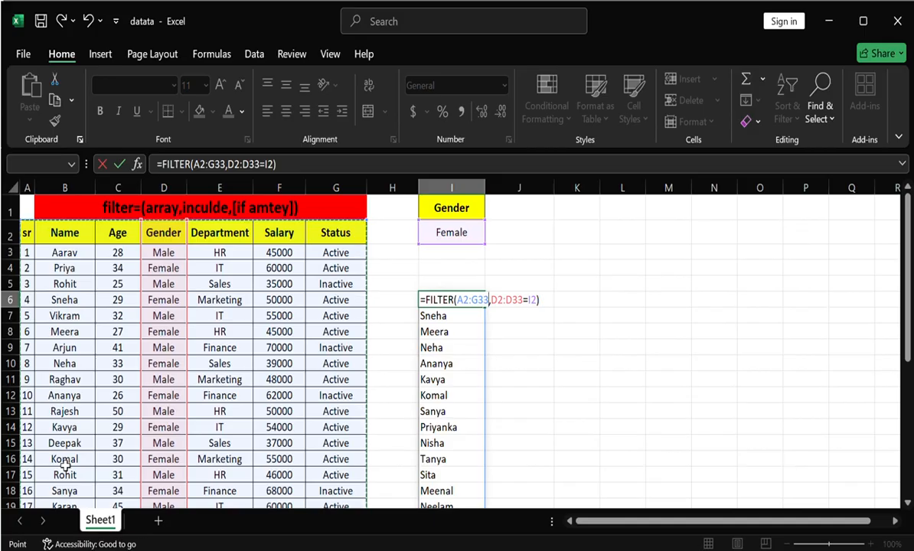
key(Return)
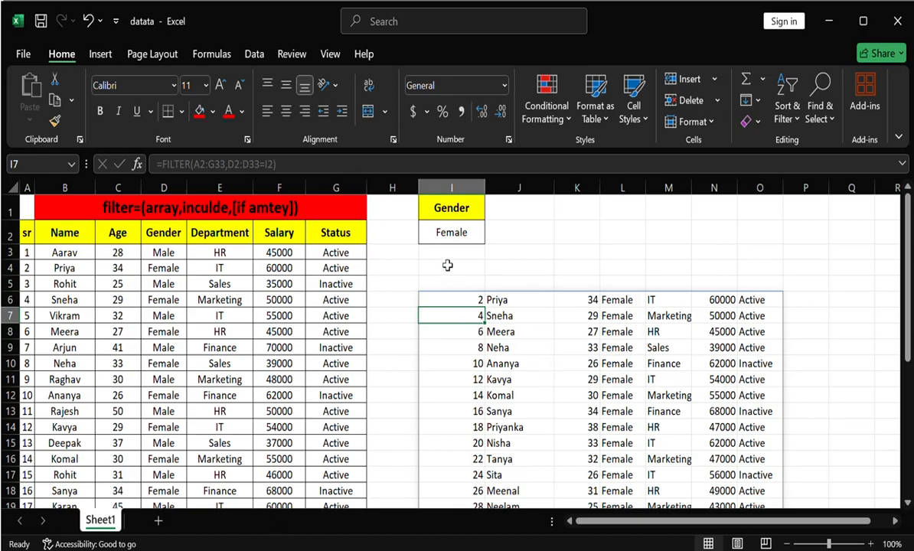
click(447, 234)
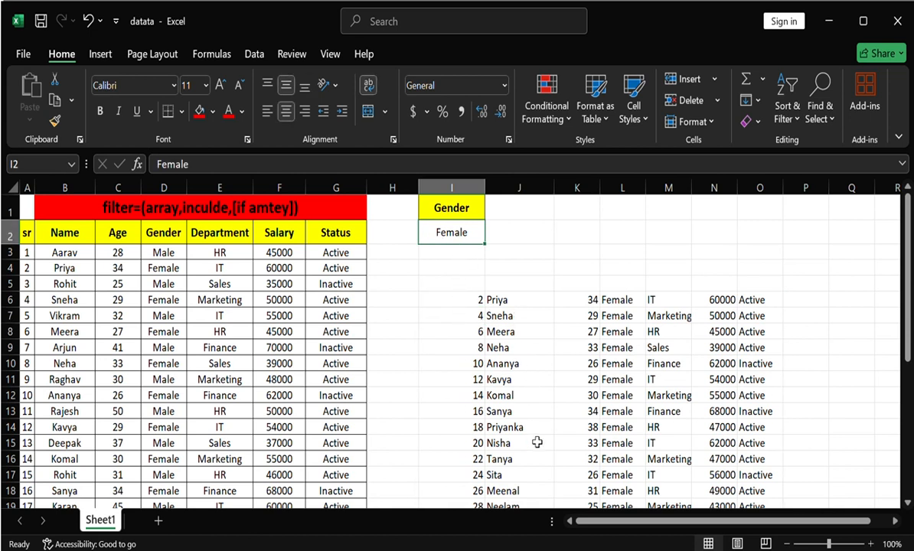
scroll(540, 437, down, 2)
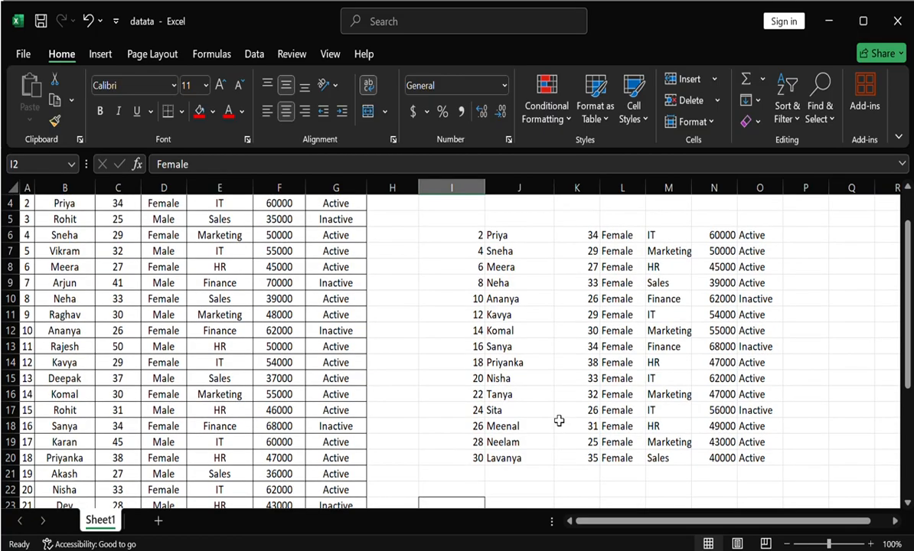
scroll(551, 421, up, 1)
scroll(554, 416, up, 1)
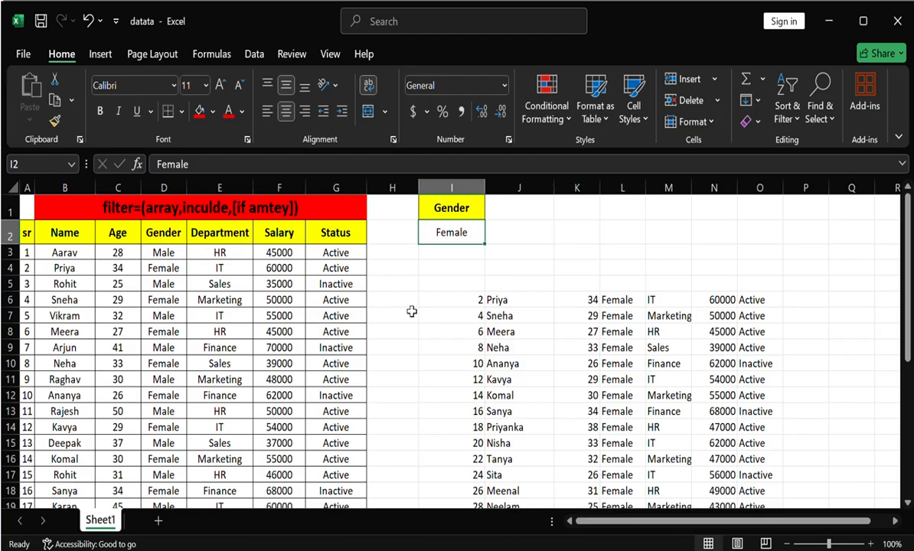
- Clear both arguments from the FILTER formula in I6, leaving only =FILTER(
double_click(450, 304)
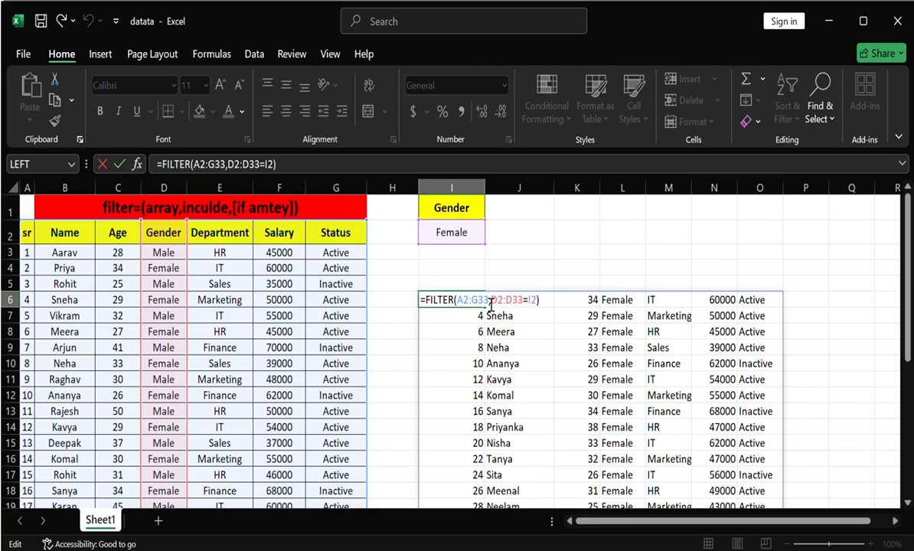
click(544, 302)
key(BackSpace)
key(BackSpace)
key(BackSpace)
key(BackSpace)
key(BackSpace)
key(BackSpace)
key(BackSpace)
key(BackSpace)
key(BackSpace)
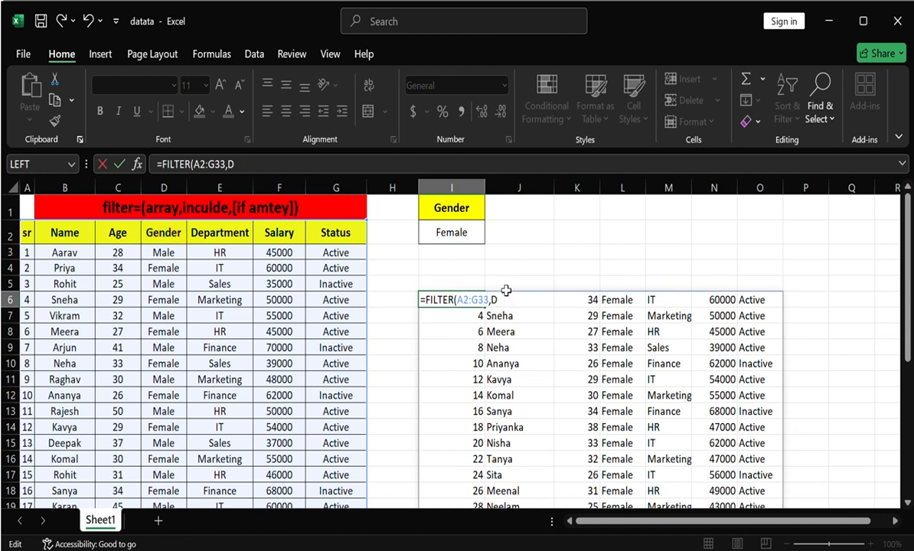
key(BackSpace)
key(BackSpace)
key(BackSpace)
key(BackSpace)
key(BackSpace)
key(BackSpace)
key(BackSpace)
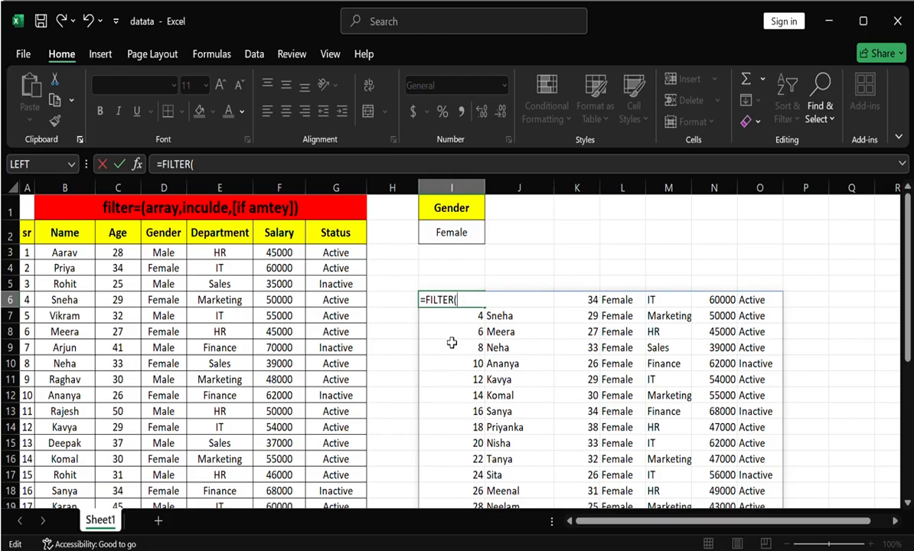
- Set the whole table including headers, A2:G33, as the array argument of the FILTER formula in I6
click(27, 230)
key(ctrl+shift+Right)
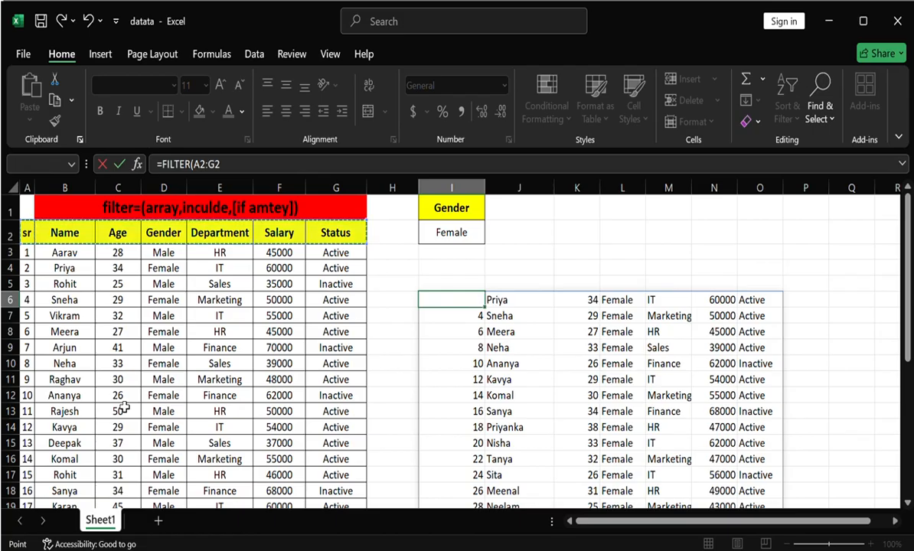
key(ctrl+shift+Down)
scroll(124, 409, up, 5)
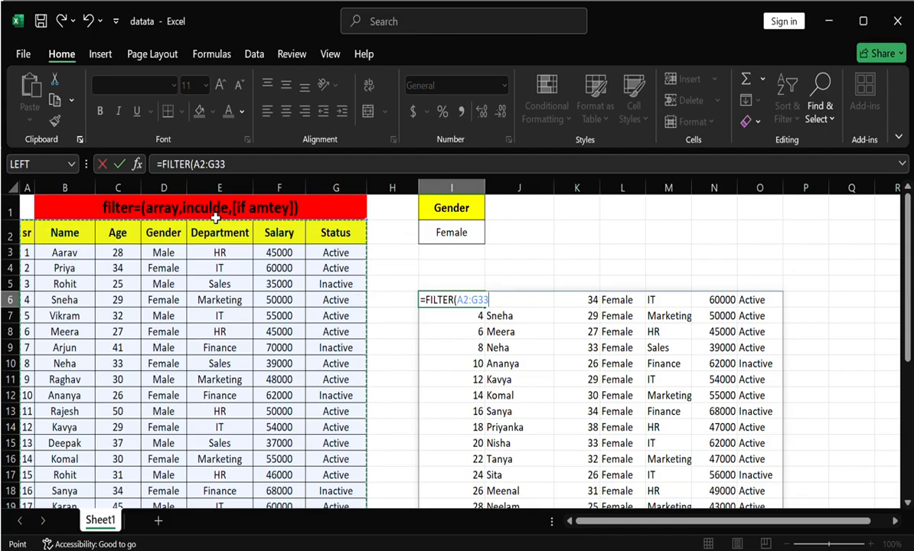
text(,)
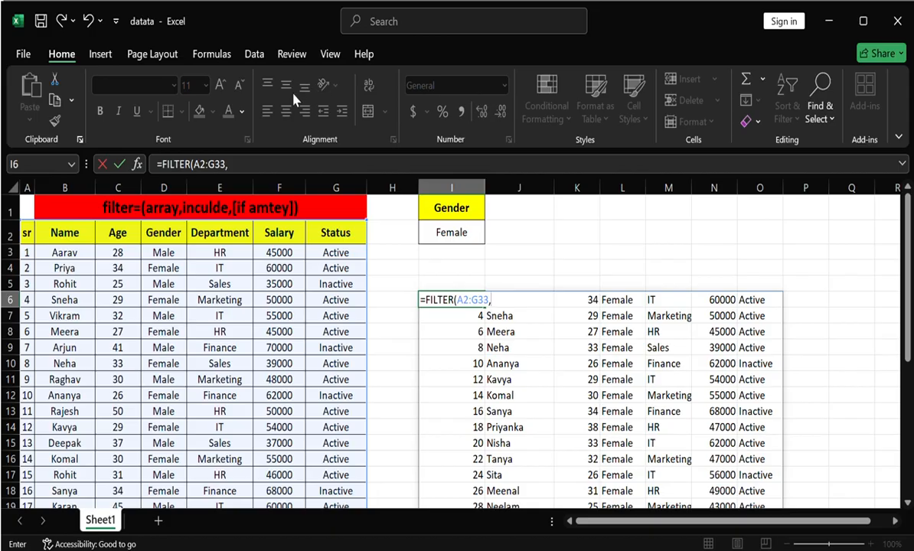
- Use the Department column range E2:E33 as the include argument and enter the formula in I6
click(230, 233)
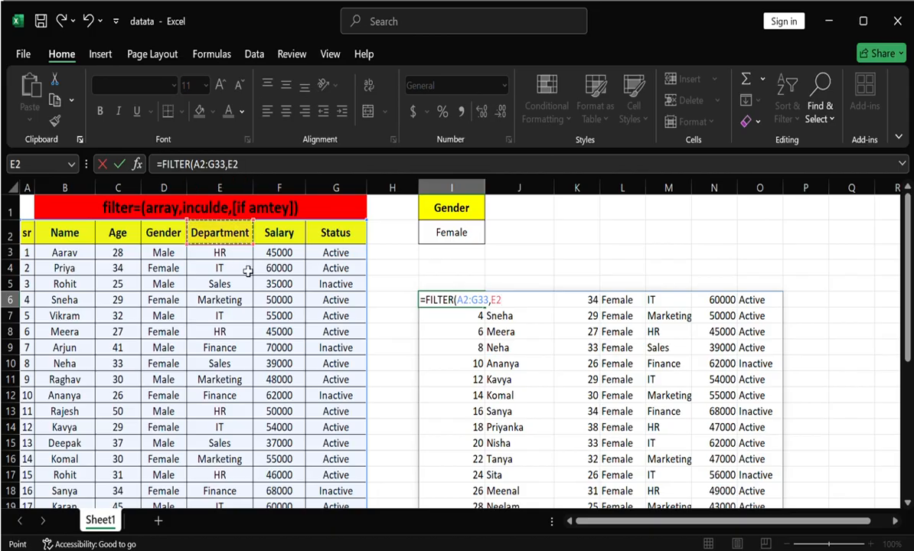
key(ctrl+shift+Down)
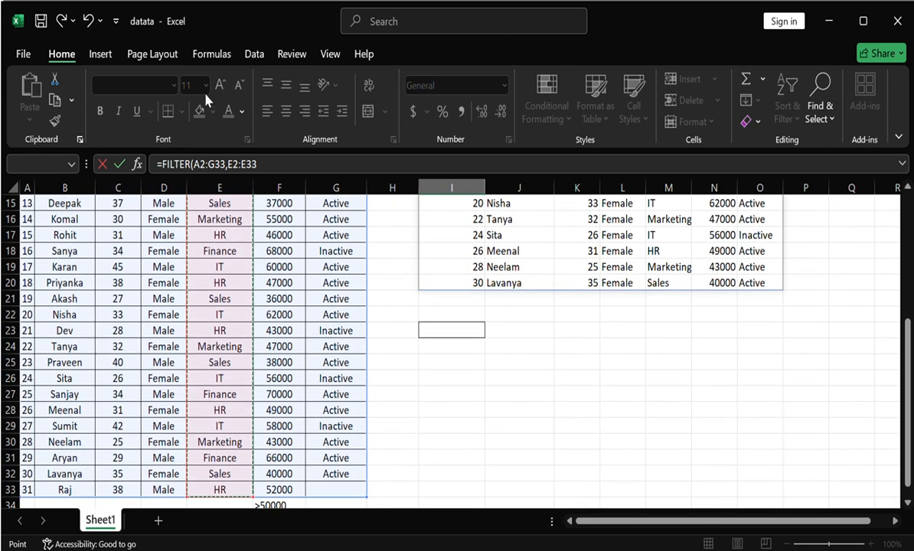
key(ctrl+BackSpace)
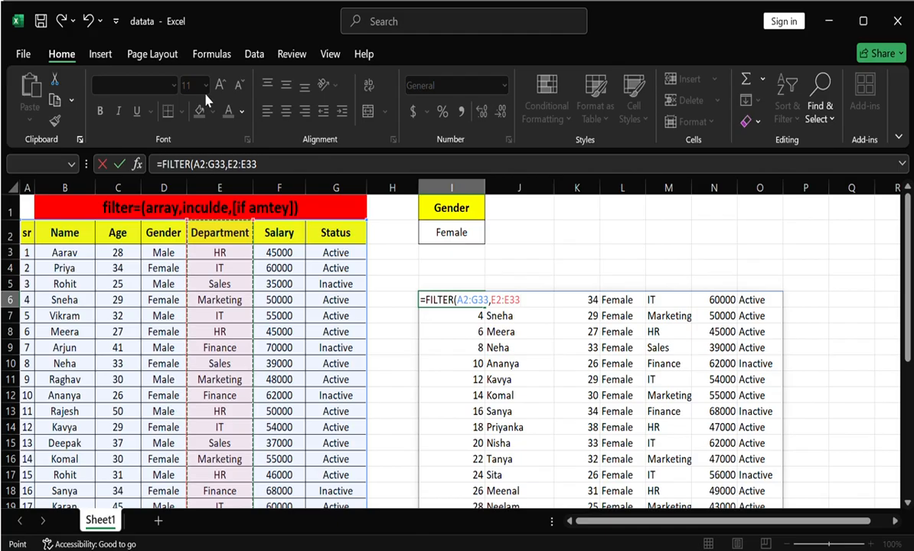
key(Return)
key(Down)
key(Down)
key(Down)
key(Down)
key(Down)
key(Down)
text(=)
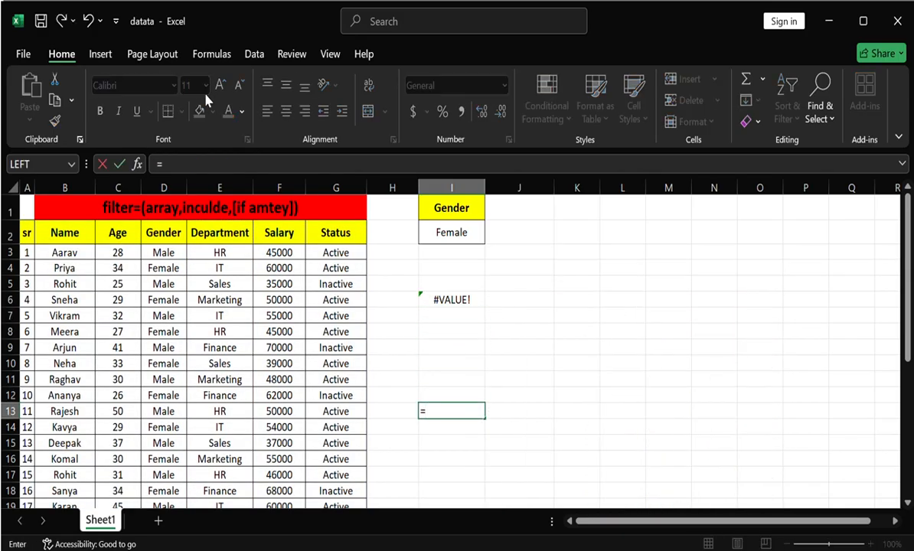
key(Up)
key(Up)
key(Up)
key(Up)
key(Up)
key(Up)
key(Up)
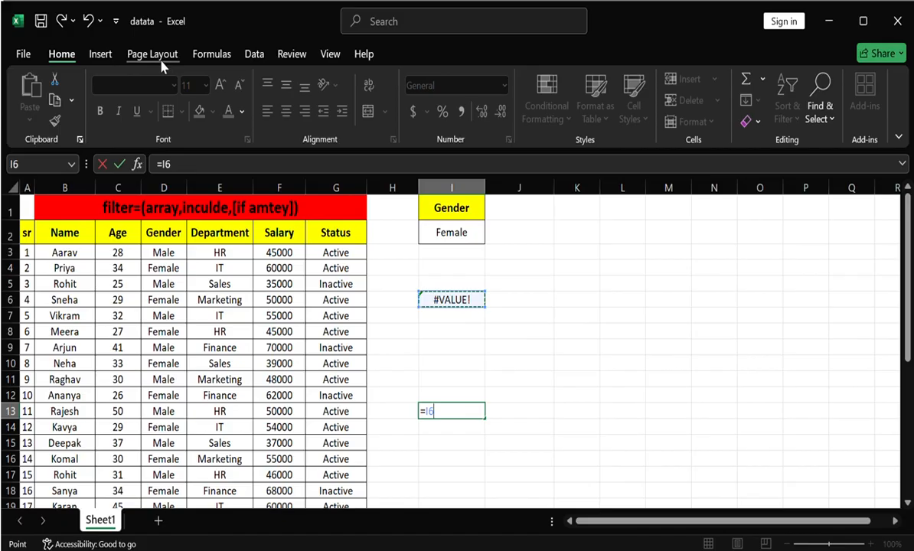
key(BackSpace)
- Complete the include condition in I6 so the formula reads =FILTER(A2:G33,E2:E33=E3), and check the filtered HR records
double_click(464, 302)
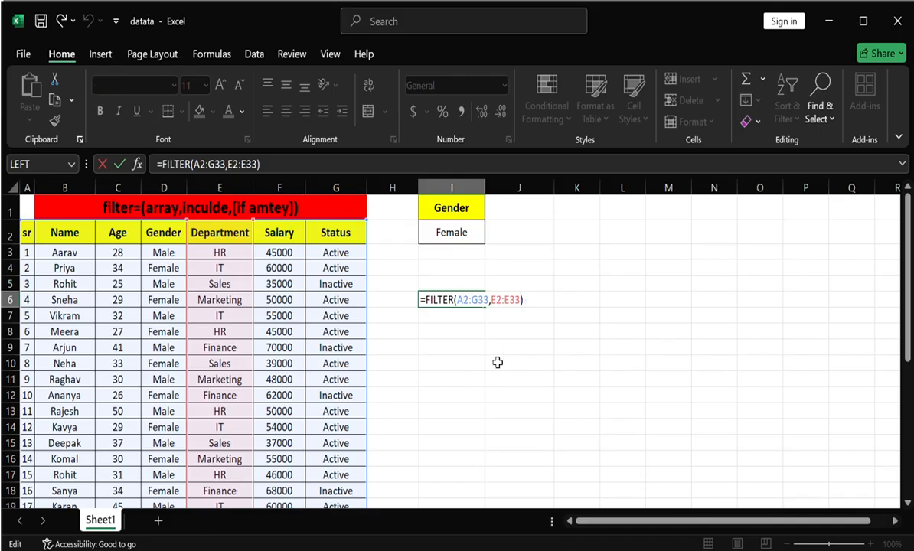
text(=)
click(239, 254)
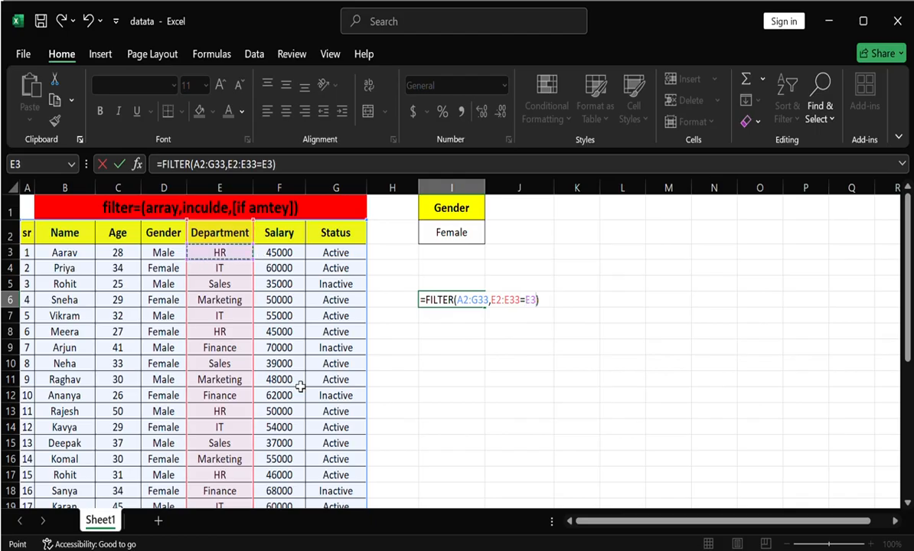
key(Return)
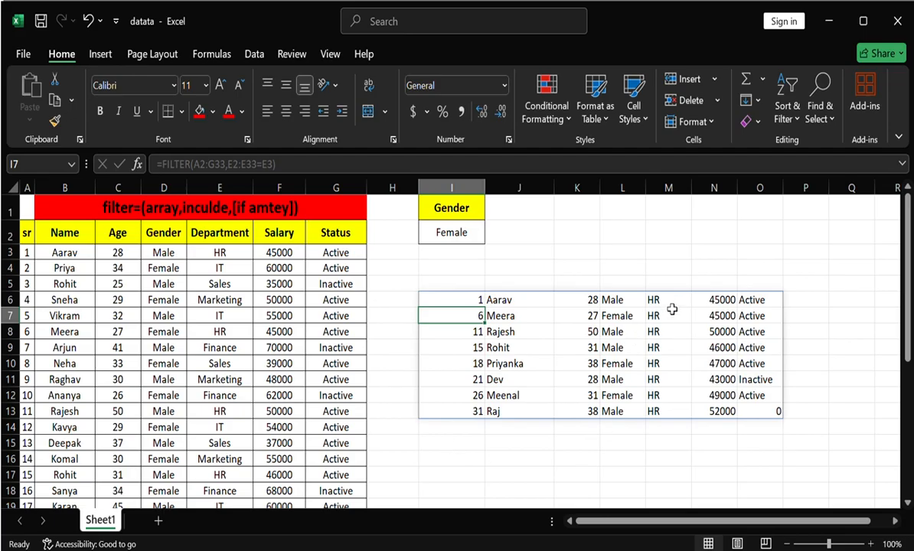
drag(672, 305, 716, 410)
click(652, 365)
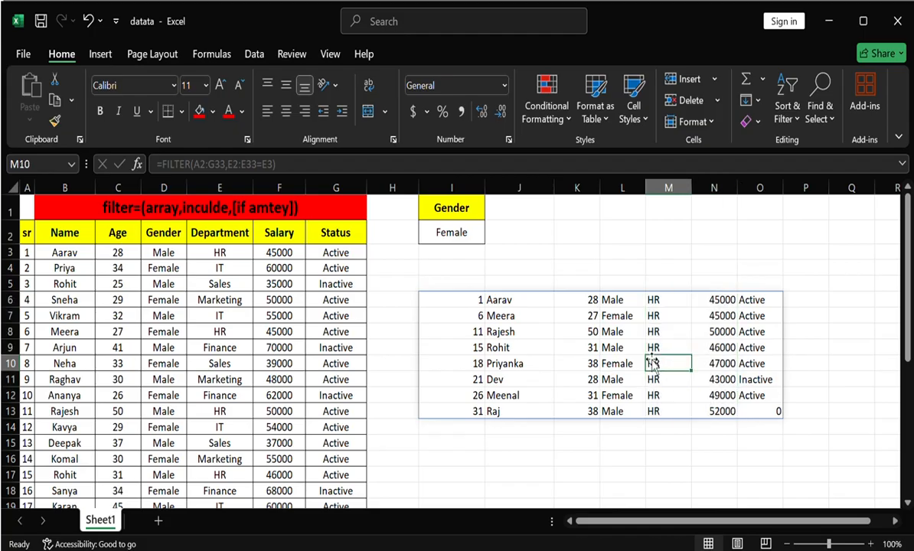
- Change the department criterion in the I6 formula to E6 (Marketing), so it reads =FILTER(A2:G33,E2:E33=E6)
double_click(471, 300)
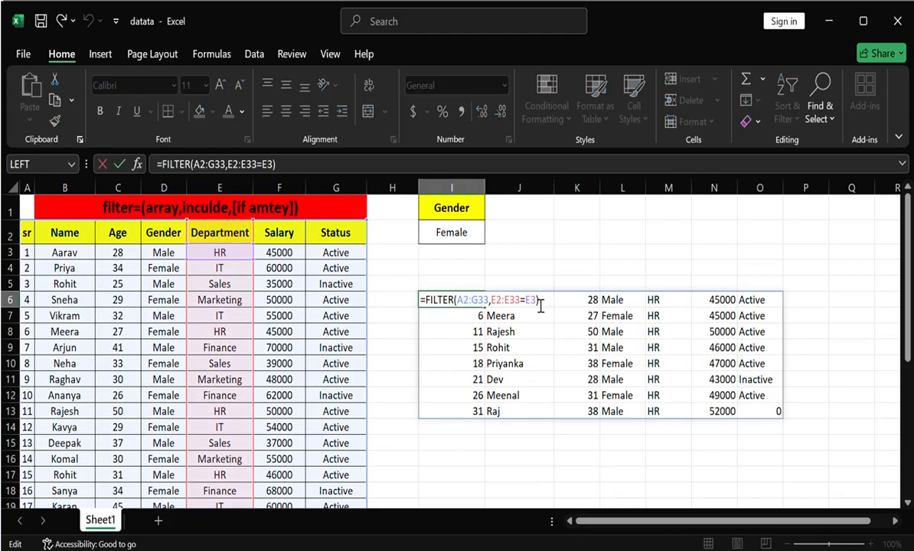
double_click(532, 300)
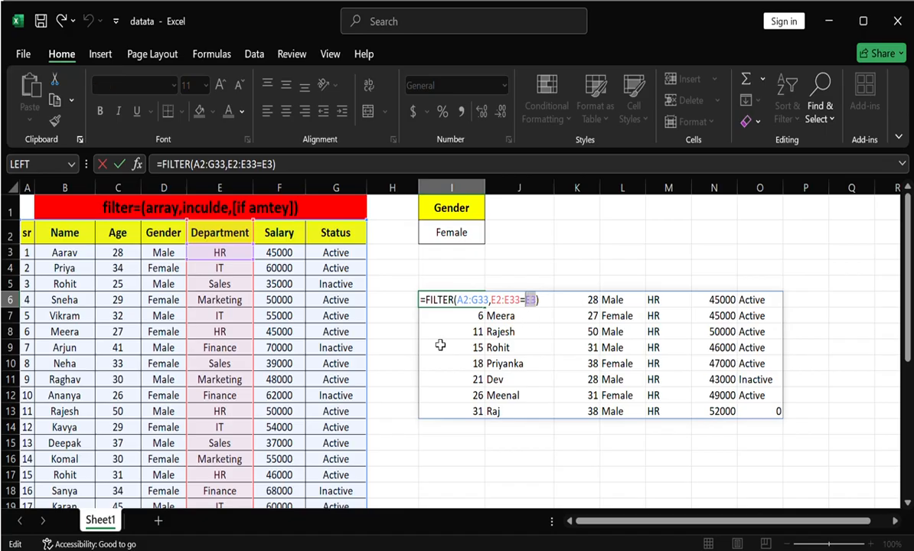
click(218, 299)
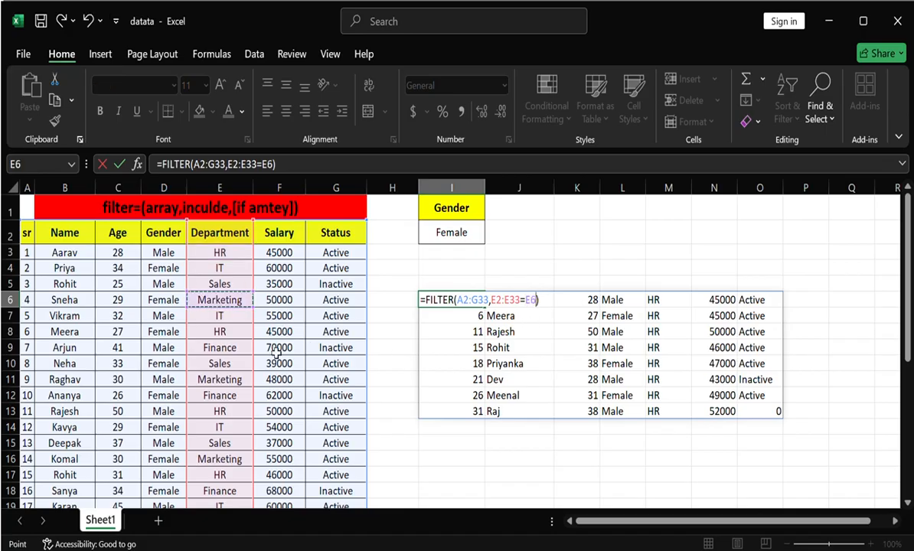
key(Return)
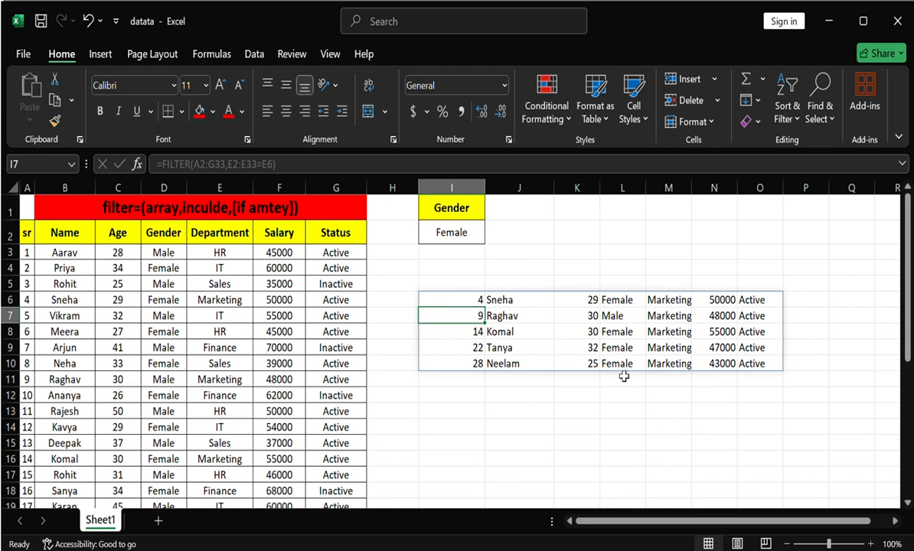
- Point the criterion in the I6 formula to cell I2, so it reads =FILTER(A2:G33,E2:E33=I2)
double_click(467, 304)
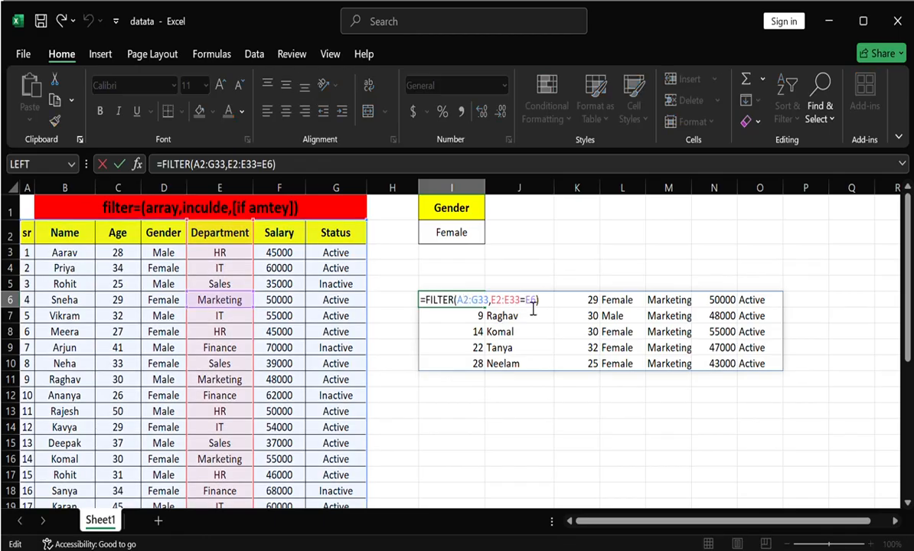
double_click(533, 301)
click(457, 232)
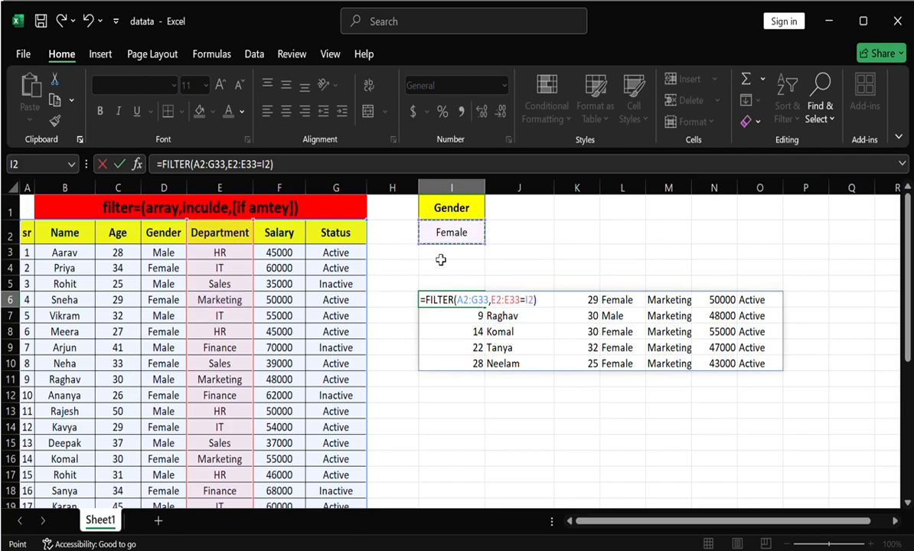
key(Return)
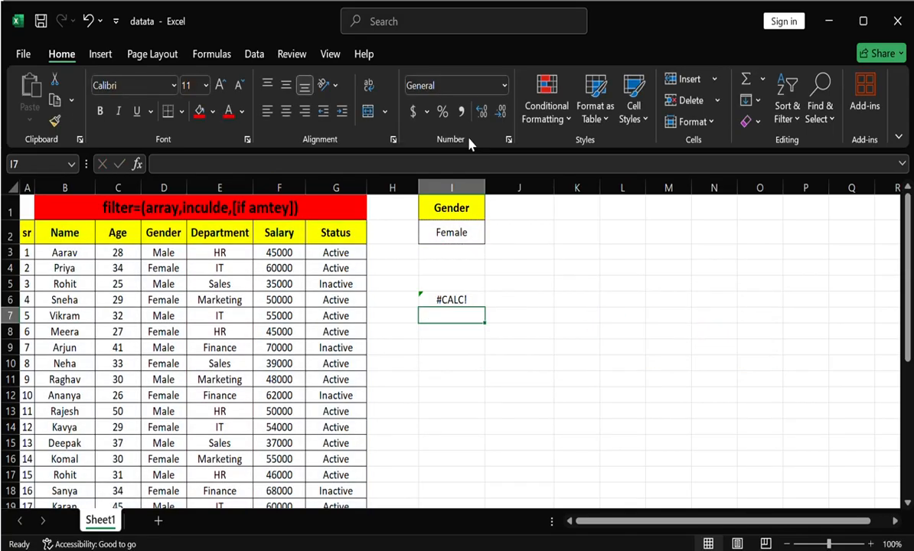
click(469, 334)
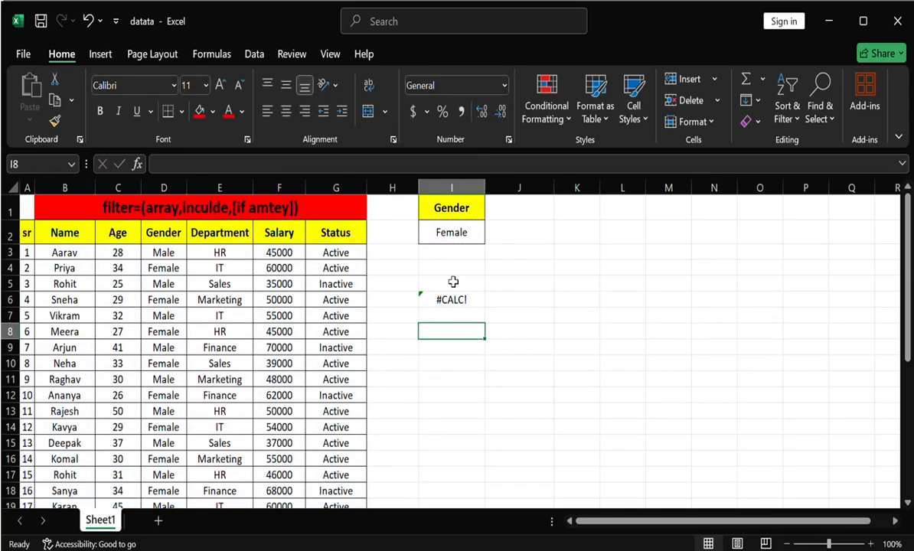
- Copy the Marketing department value from E6 into criterion cell I2
click(425, 233)
click(240, 306)
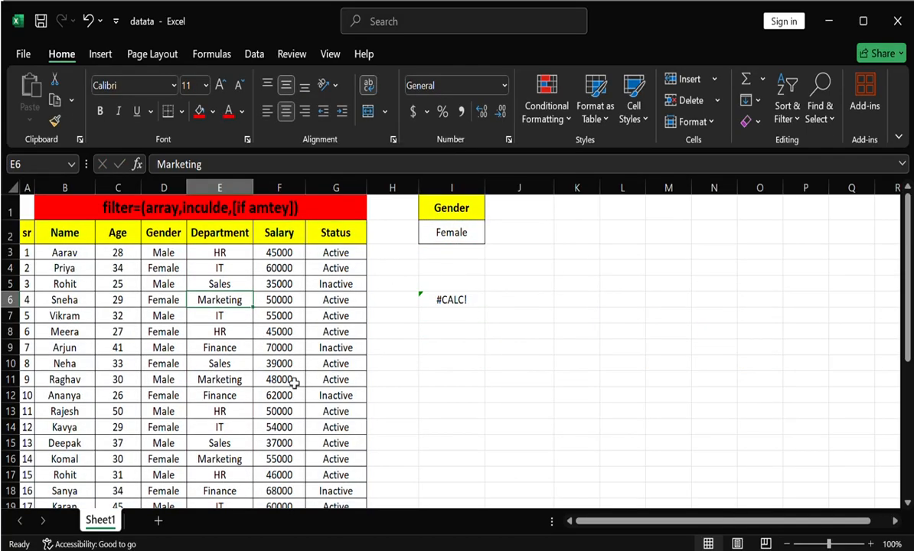
key(ctrl+c)
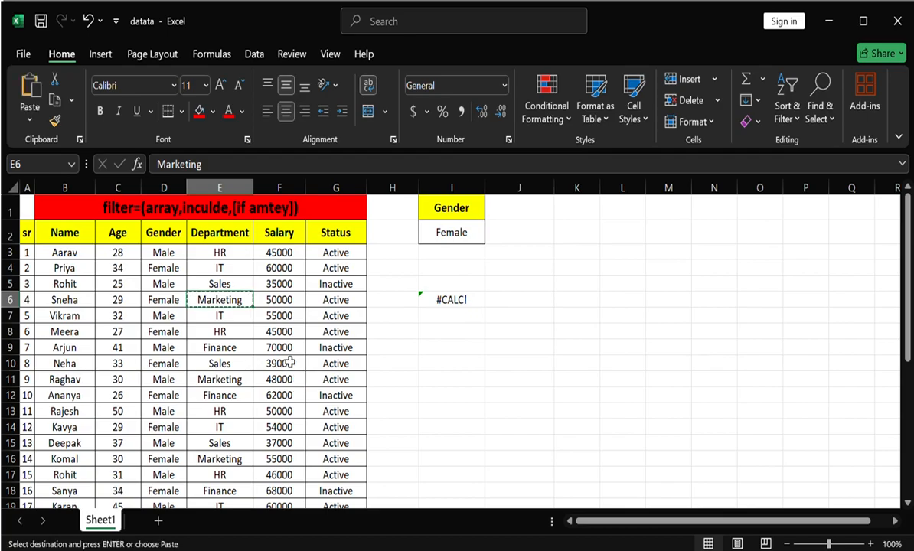
click(452, 240)
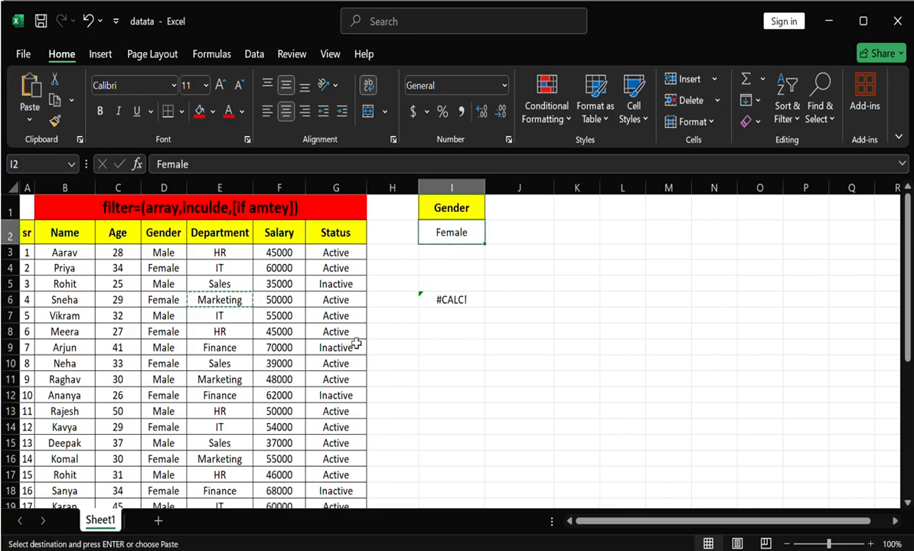
key(ctrl+v)
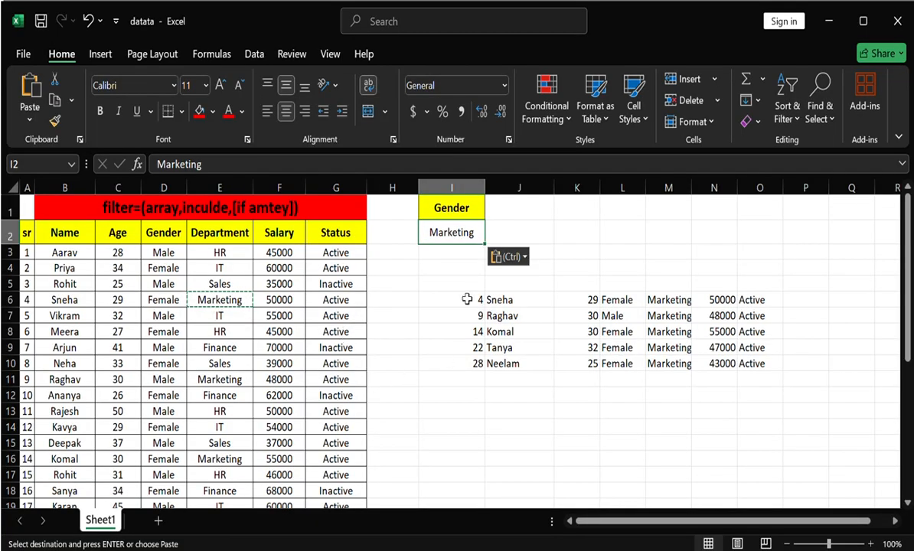
- Replace the criterion in I2 with the HR department value copied from E3, and check the filtered records
click(240, 258)
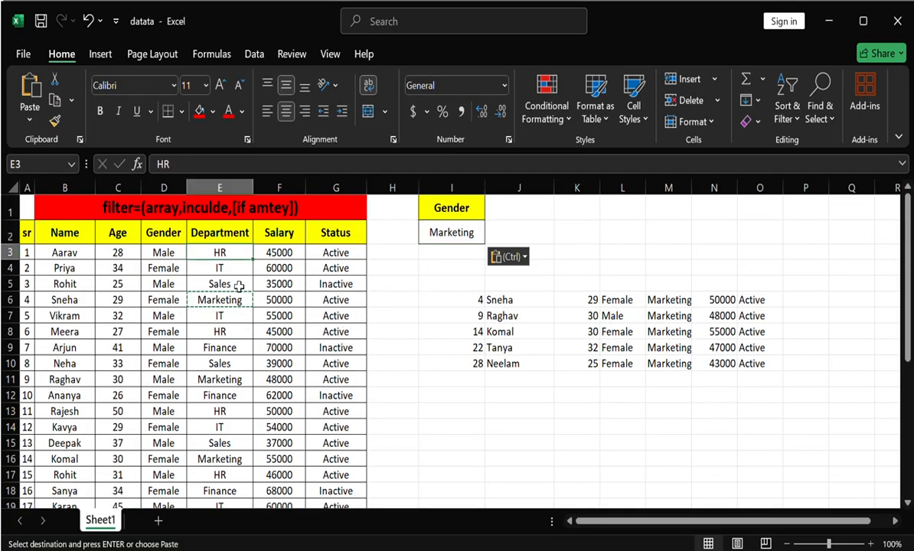
key(ctrl+c)
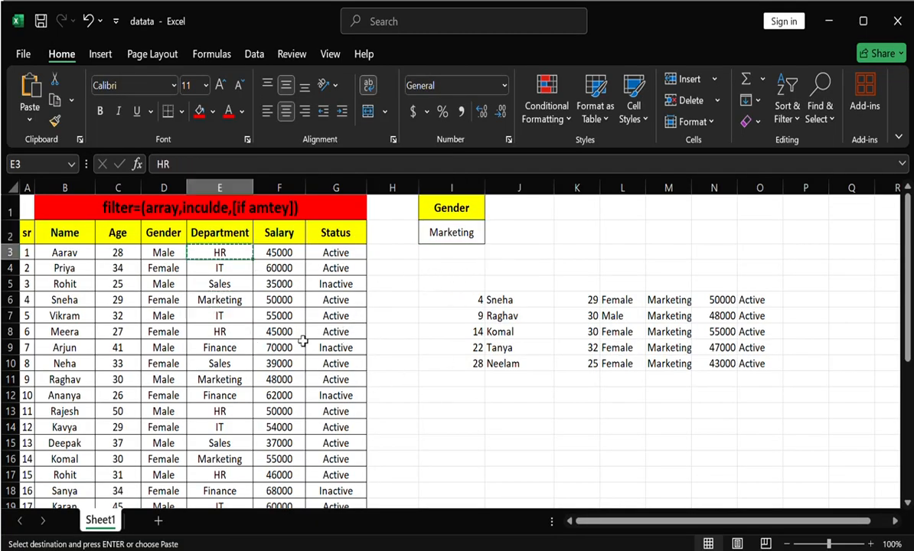
click(427, 231)
key(ctrl+v)
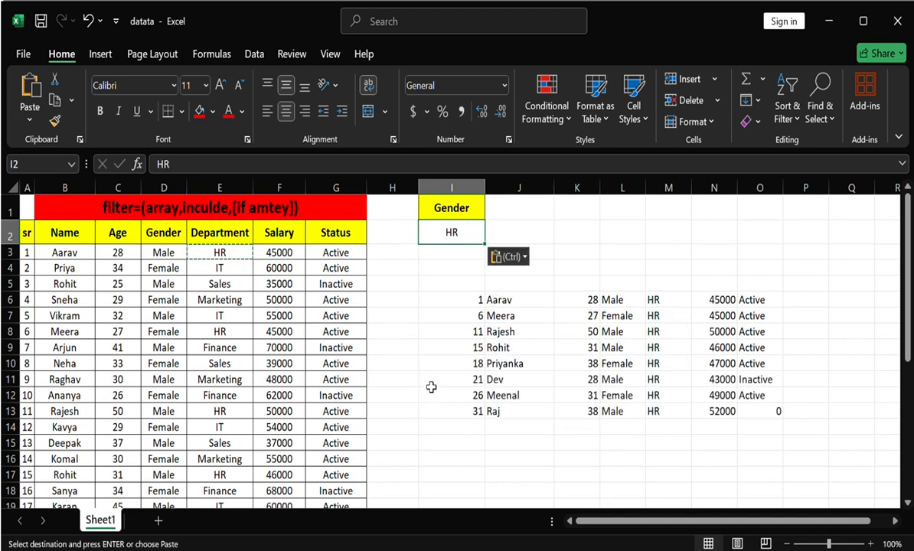
click(430, 382)
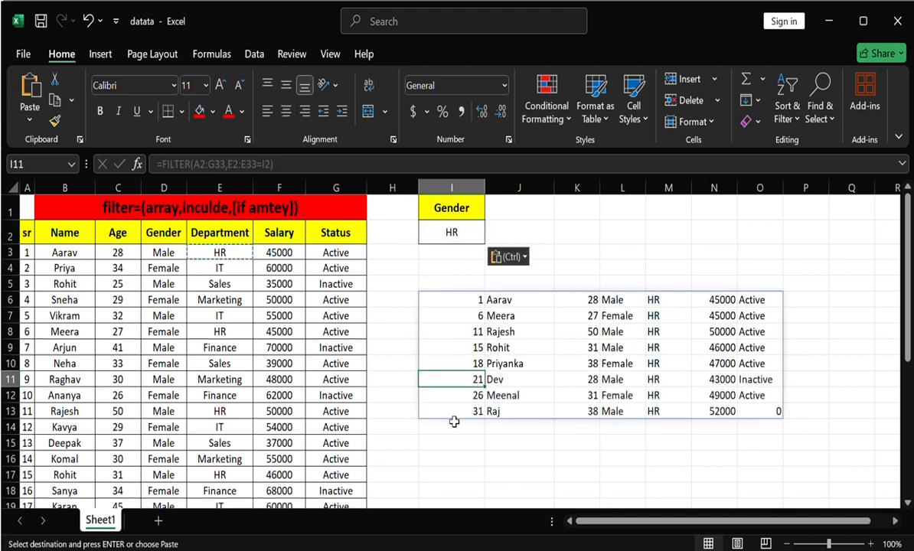